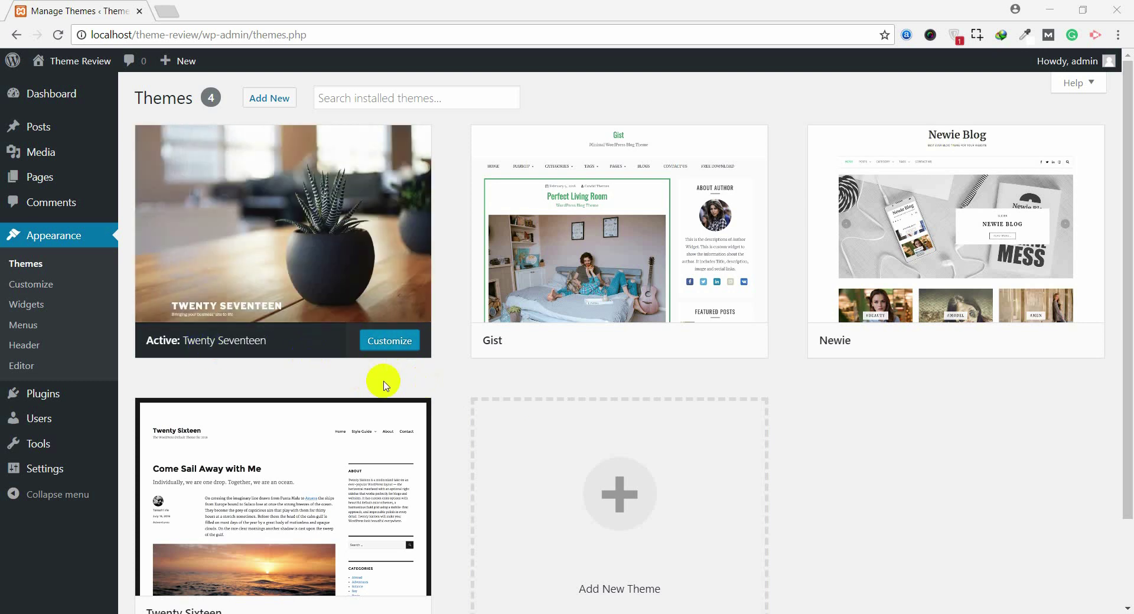
Bring up the browser's link menu for the 'Theme Review' site name in the admin bar
right_click(75, 60)
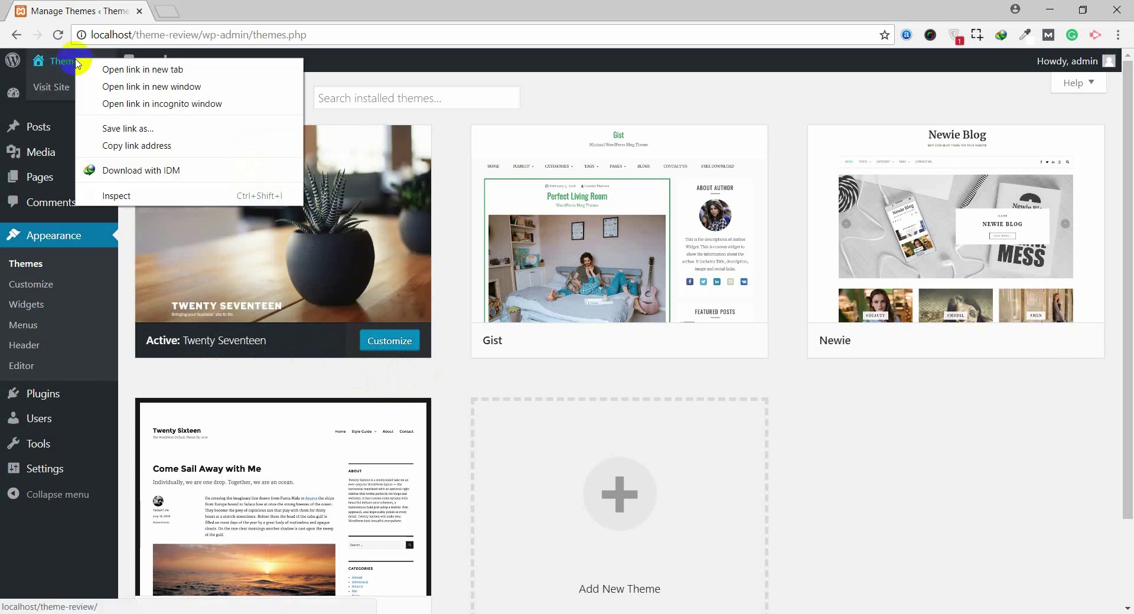
Open the Theme Review front page in a new tab and check its 'Proudly powered by WordPress' footer
left_click(103, 69)
left_click(204, 11)
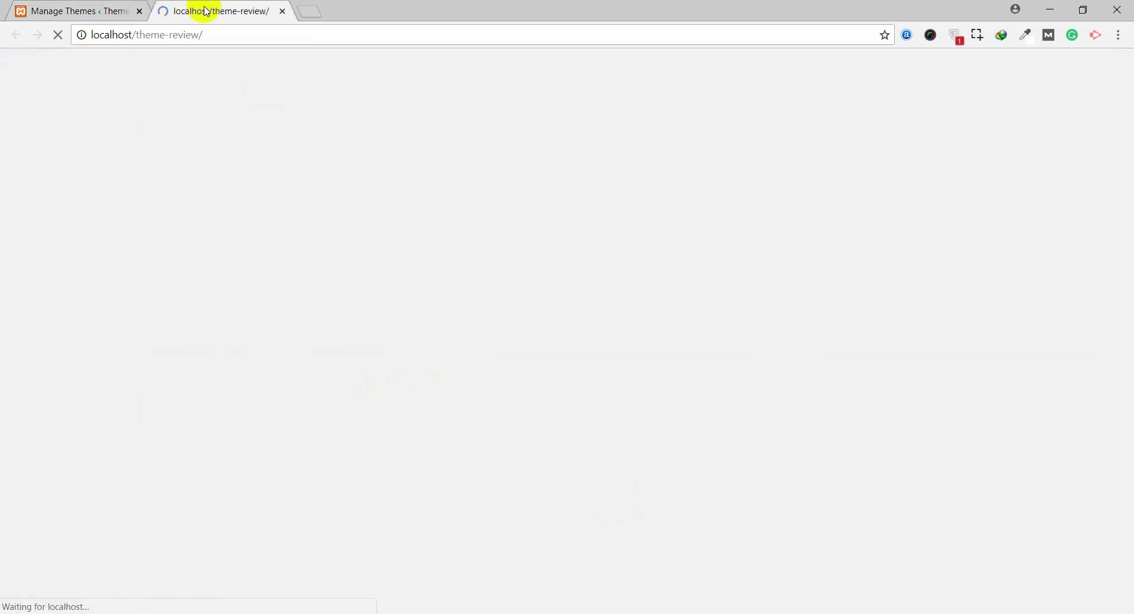
scroll(231, 242, "down", 5)
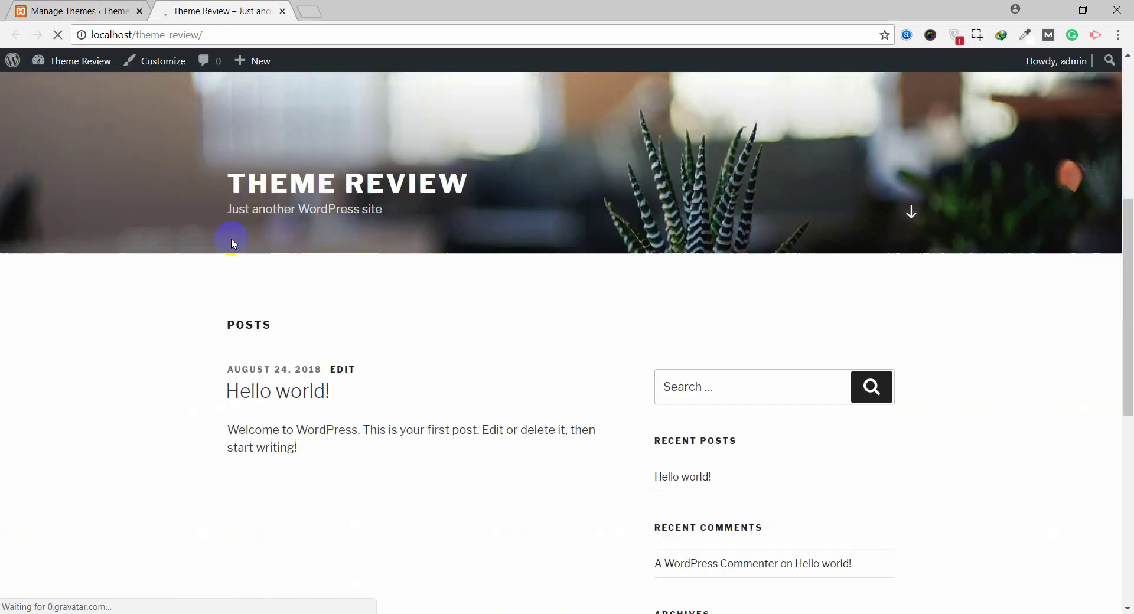
scroll(232, 242, "down", 8)
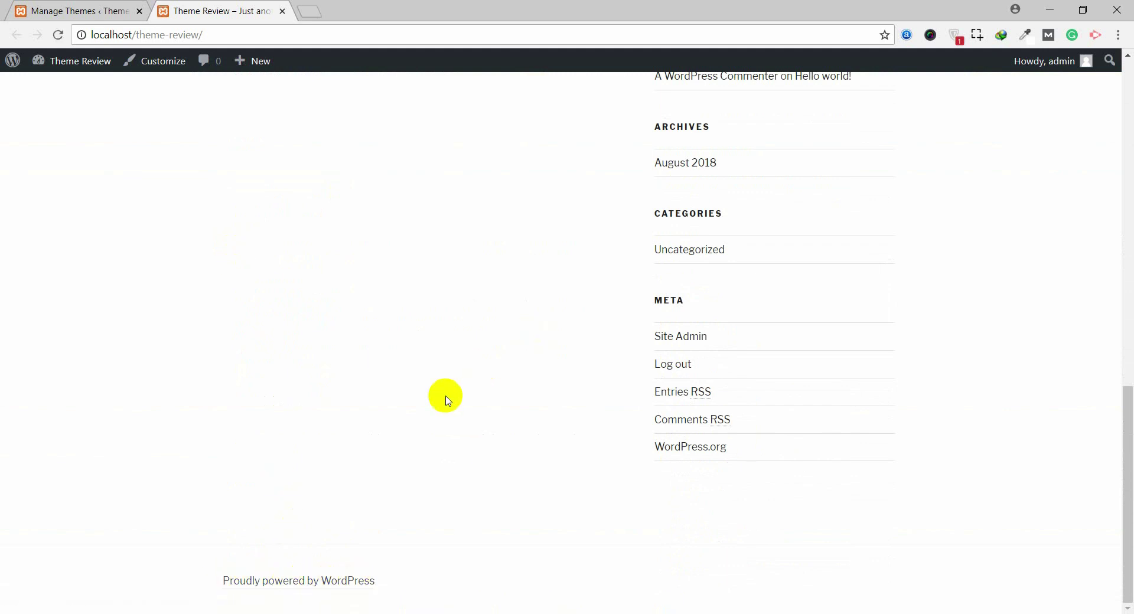
scroll(446, 400, "up", 10)
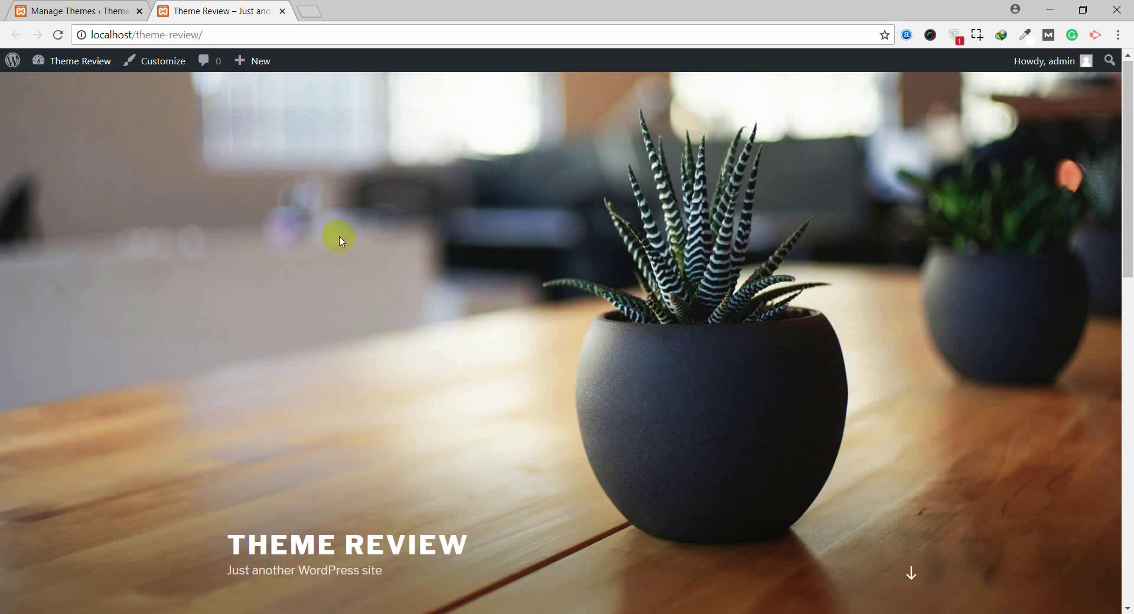
left_click(90, 5)
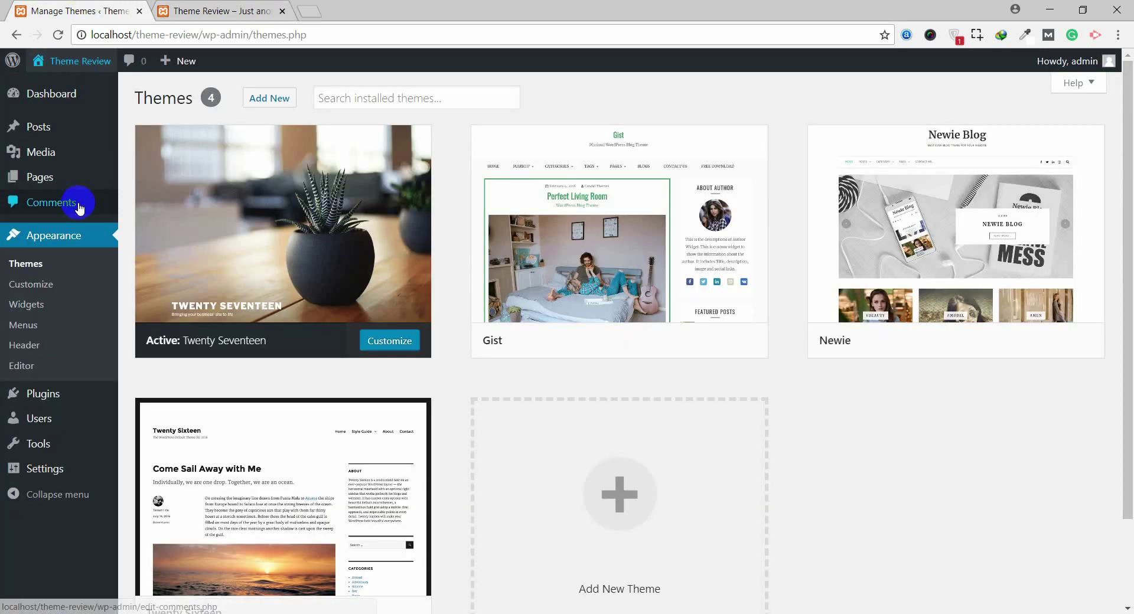
Open the Appearance > Editor theme editor for Twenty Seventeen, accepting the editing warning
left_click(28, 262)
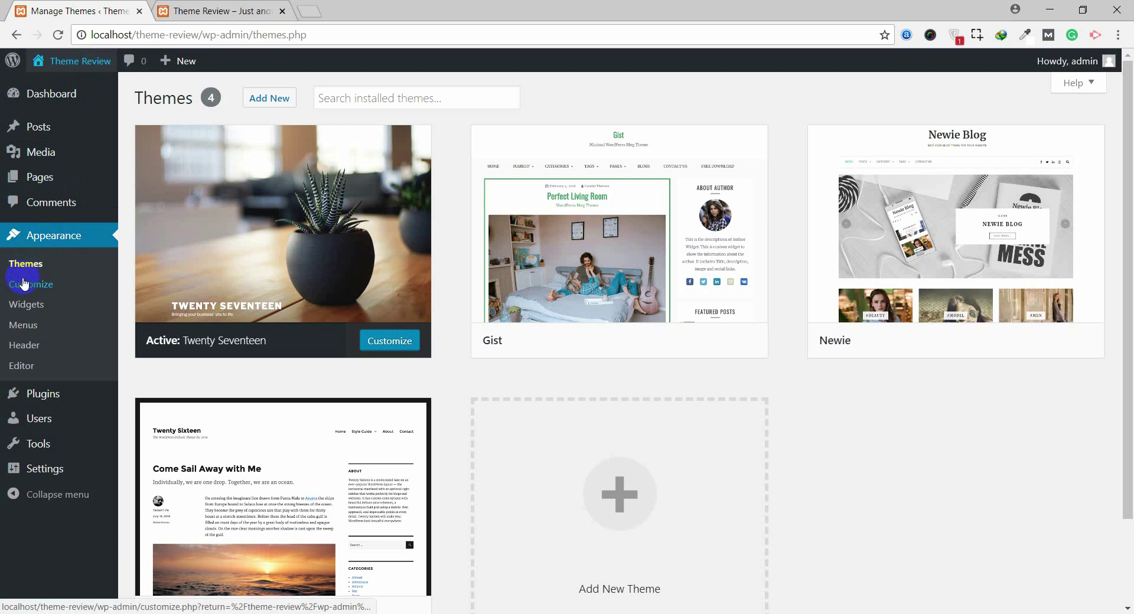
left_click(28, 350)
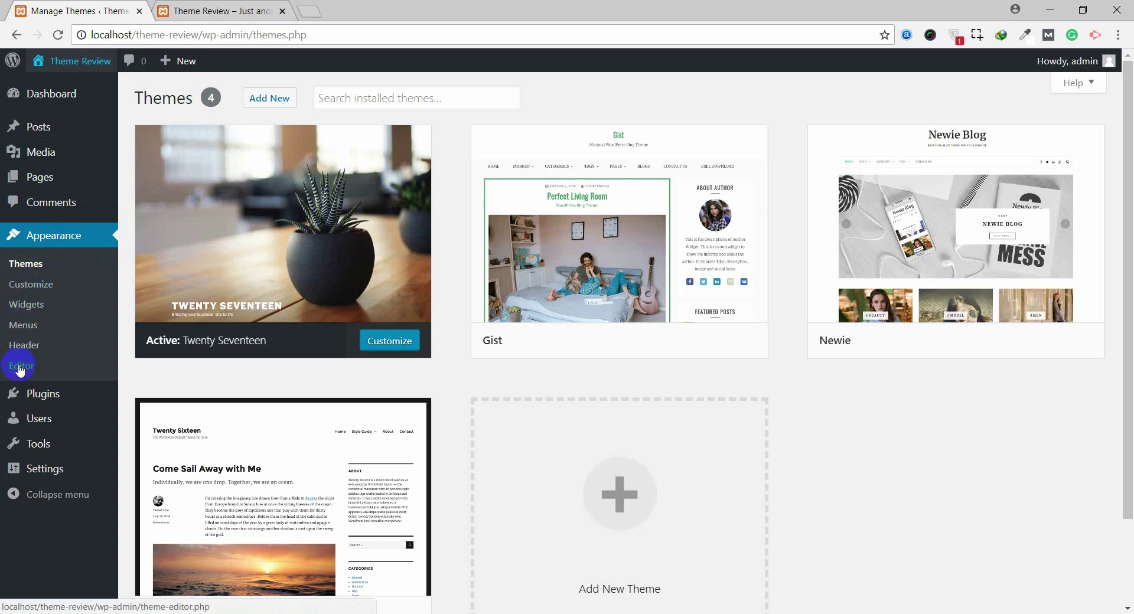
left_click(20, 368)
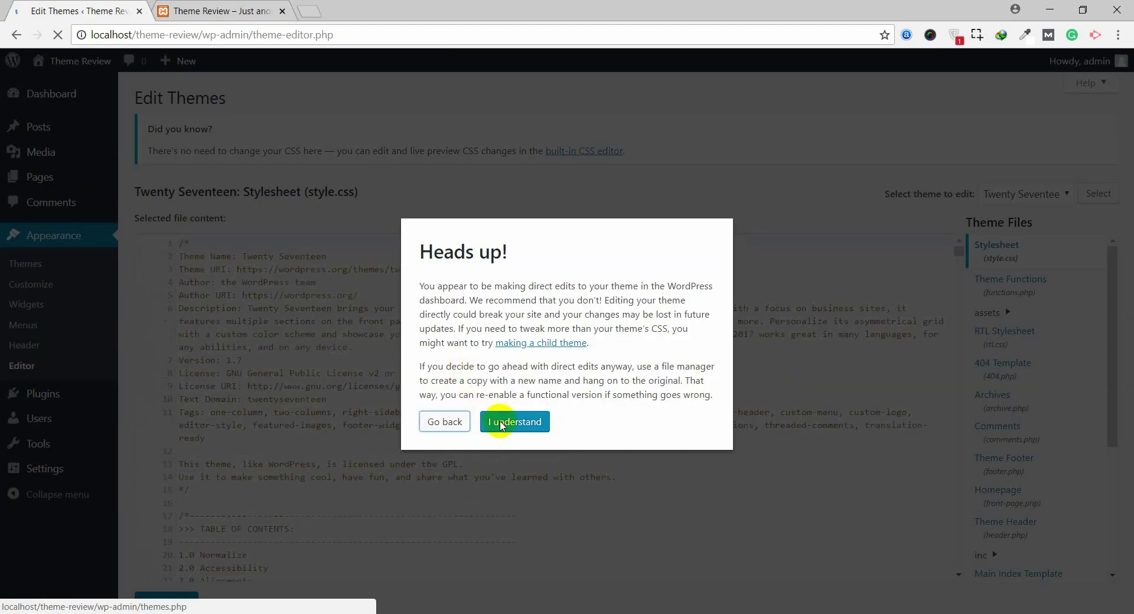
left_click(499, 422)
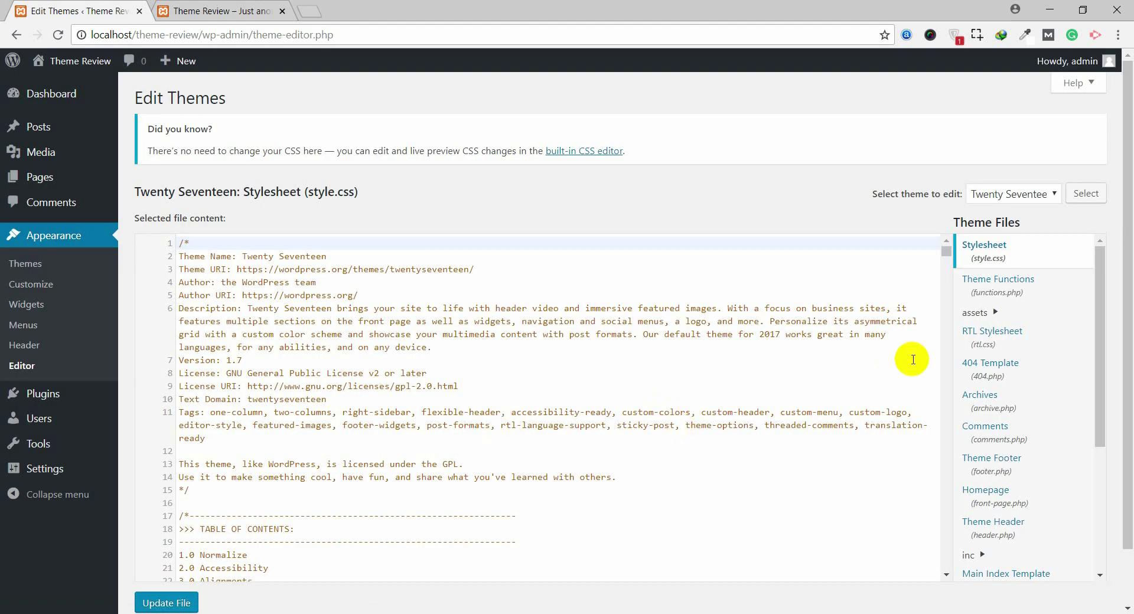
left_click(1021, 193)
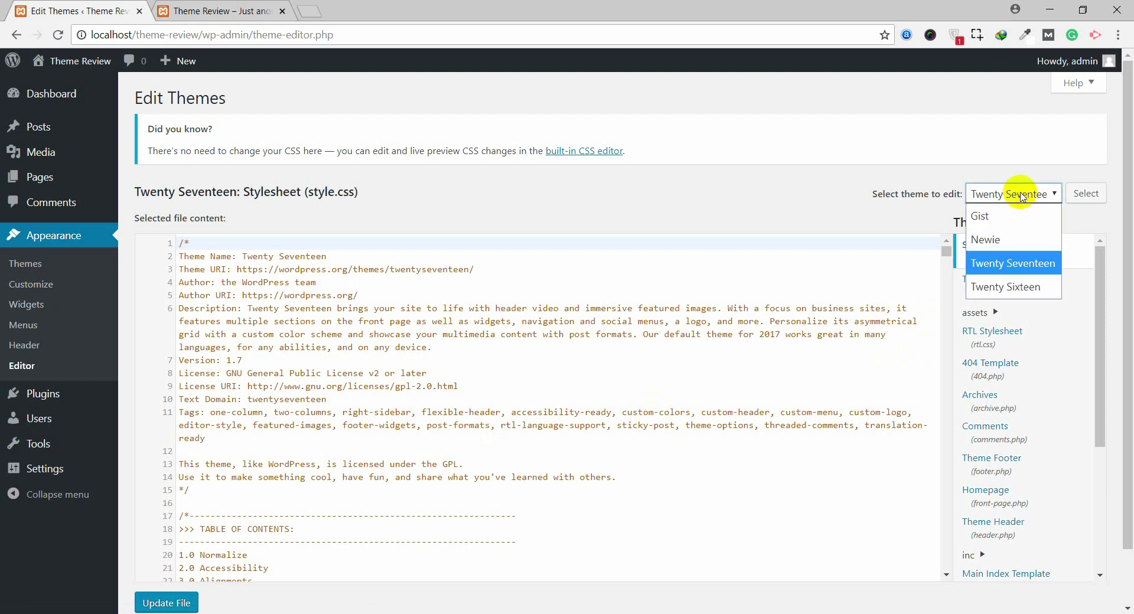
left_click(1020, 195)
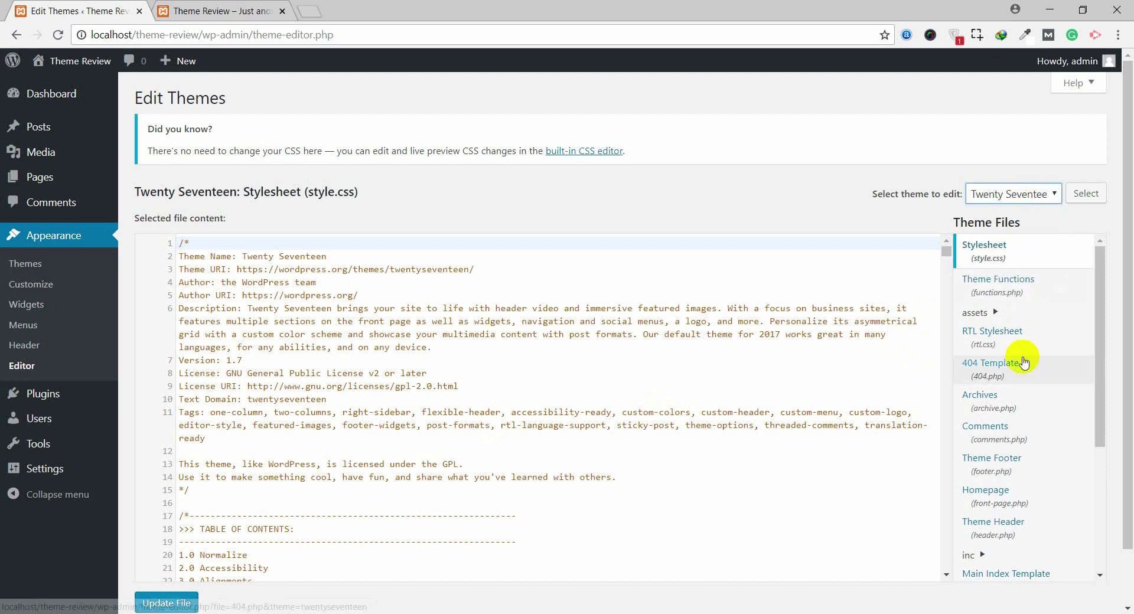
Load the template-parts > footer > site-info.php template into the editor
scroll(1024, 362, "down", 2)
scroll(1024, 362, "down", 3)
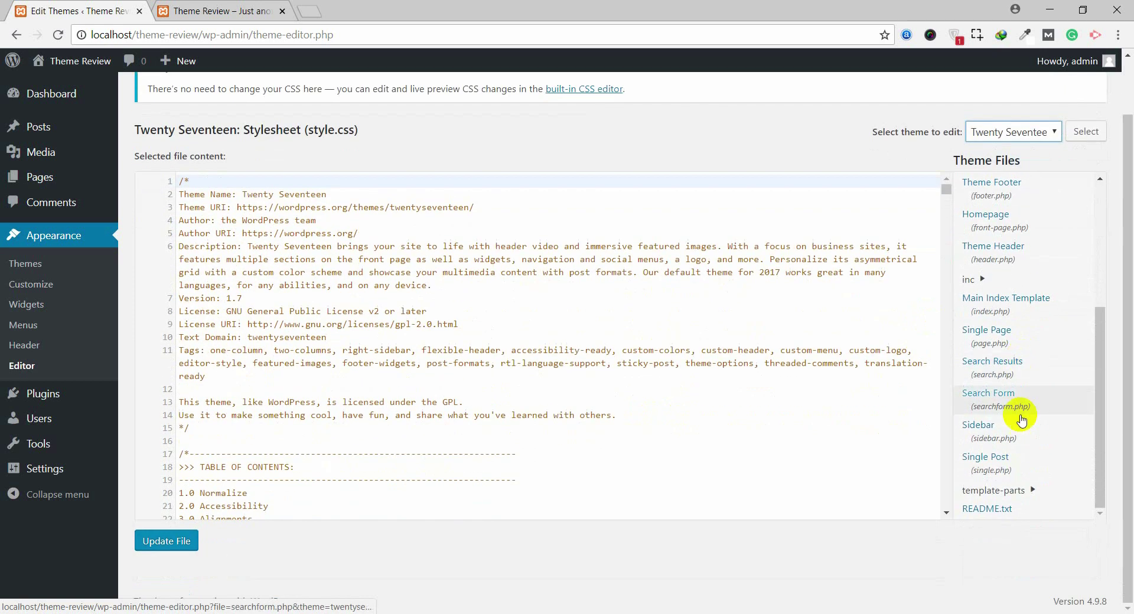
left_click(1008, 492)
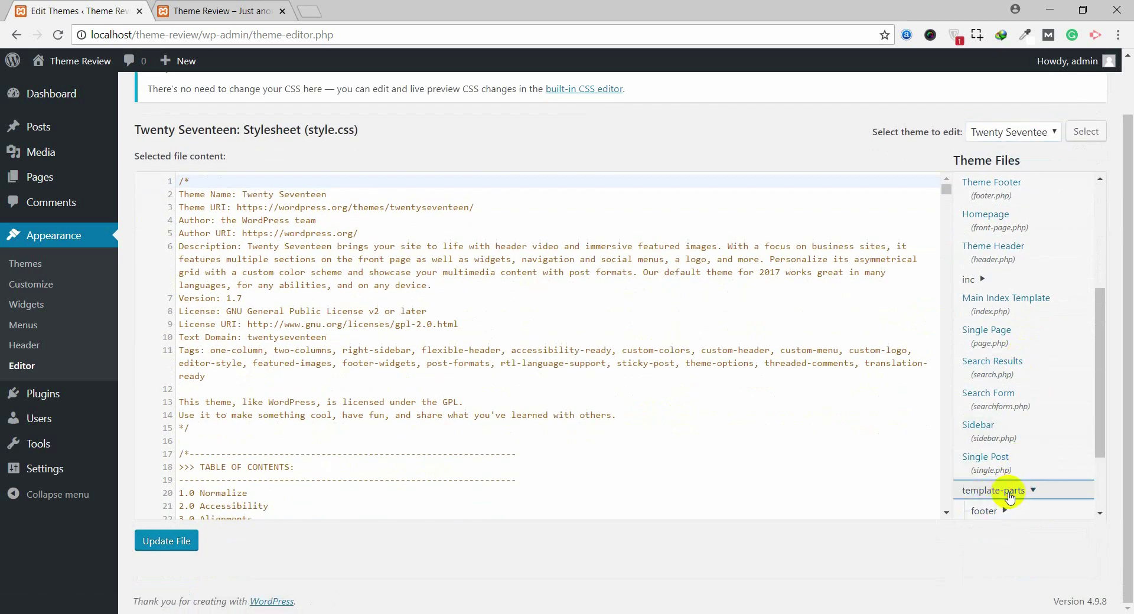
scroll(1028, 440, "down", 2)
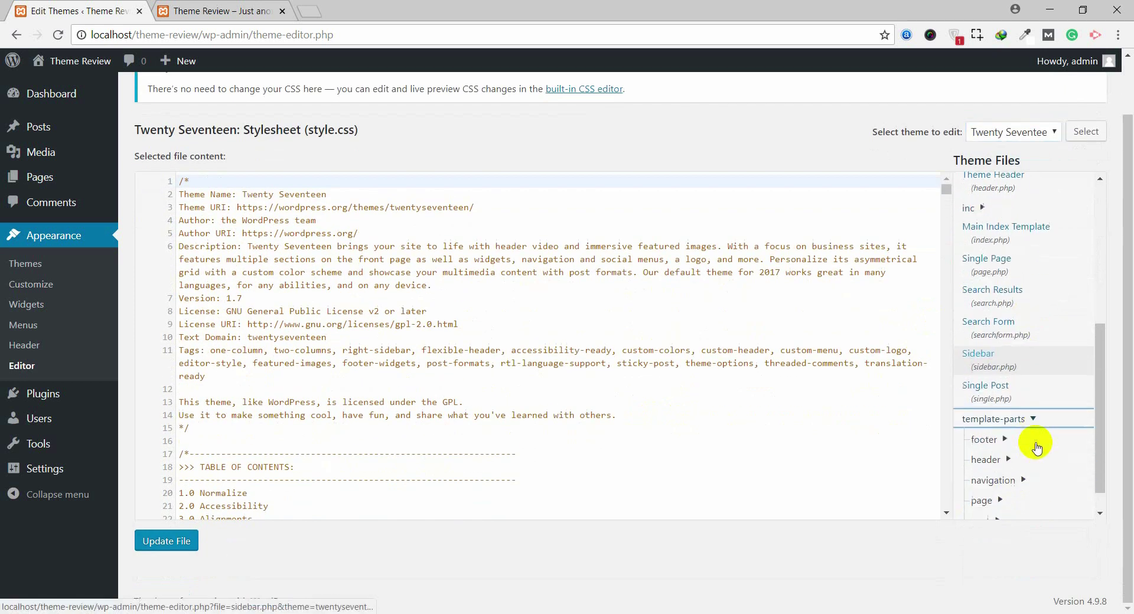
left_click(984, 439)
scroll(987, 440, "down", 1)
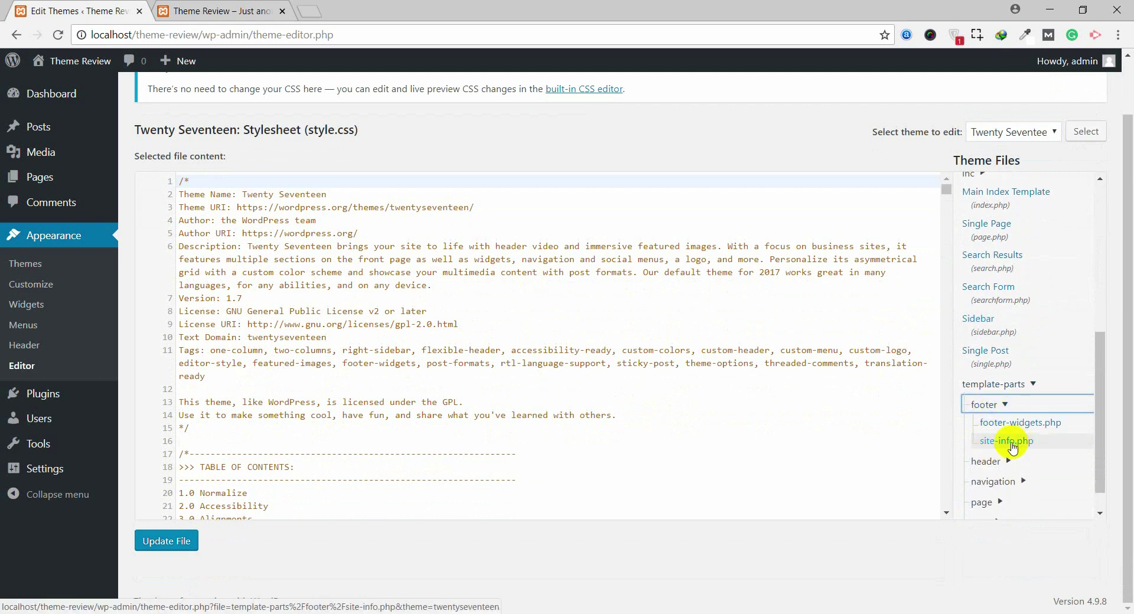
left_click(1011, 444)
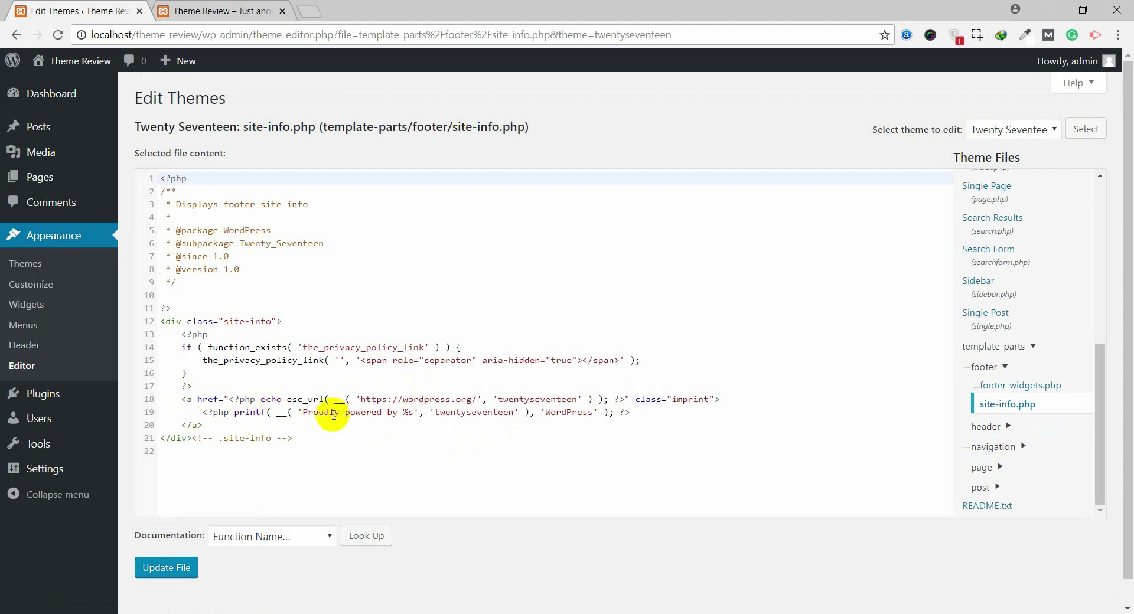
Highlight the words 'Proudly' and 'WordPress' in the footer code on line 19
double_click(309, 413)
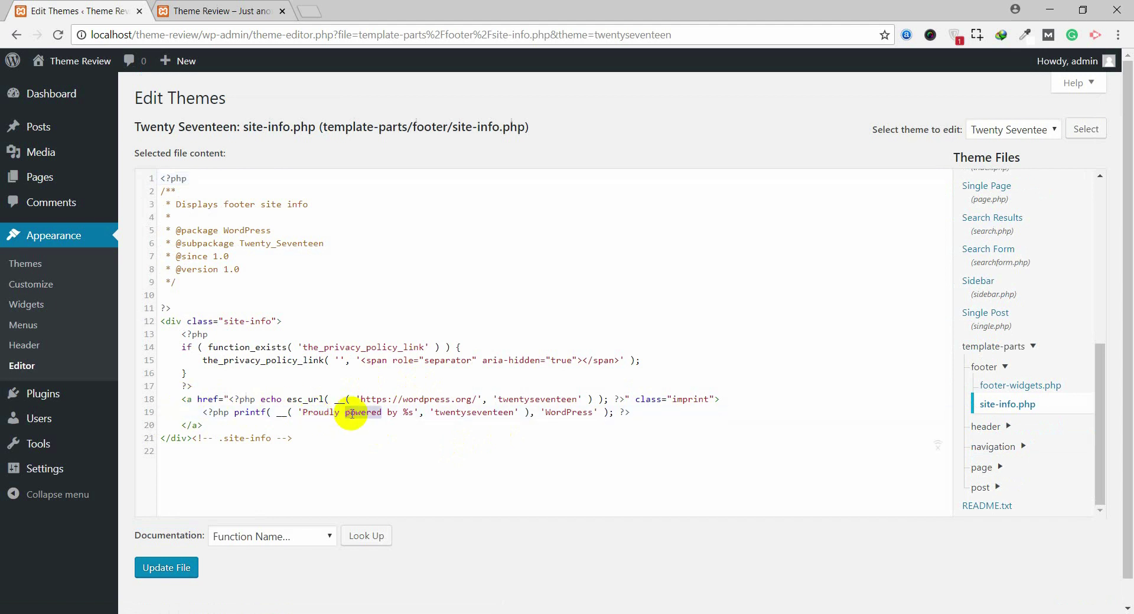
left_click(560, 413)
double_click(561, 413)
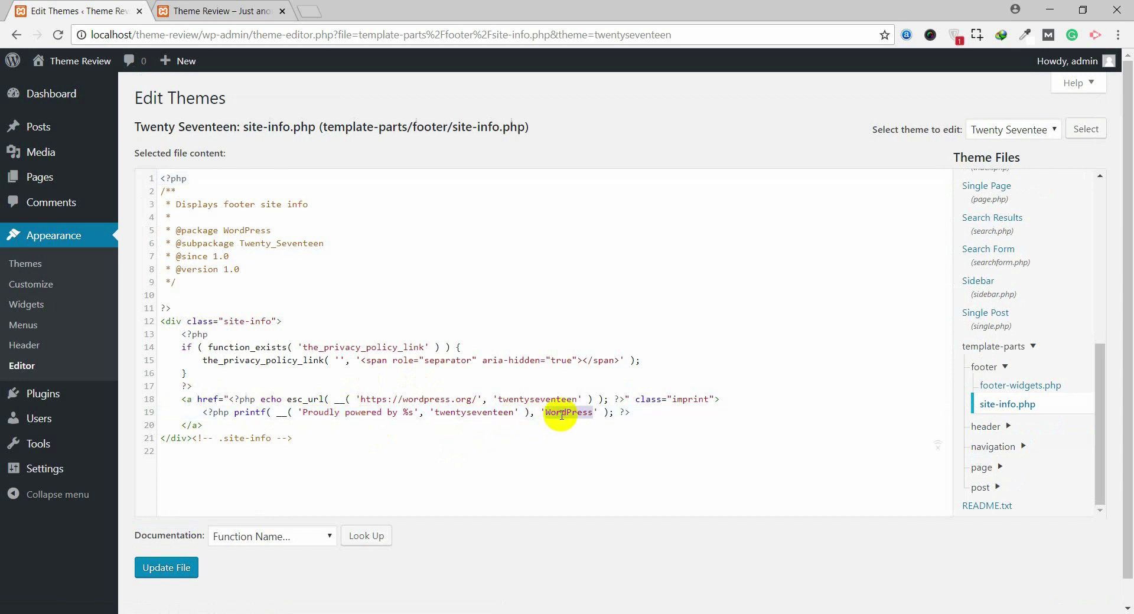
Compare with the front-end footer text, then select the credit link code on lines 18–20
left_click(236, 11)
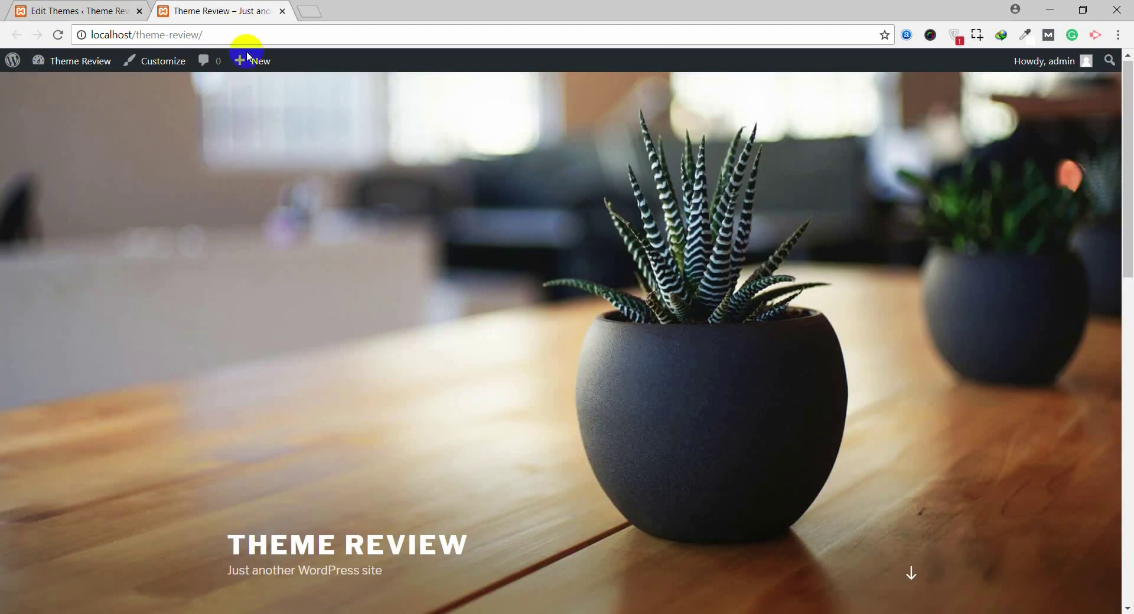
scroll(271, 438, "down", 10)
scroll(270, 438, "down", 4)
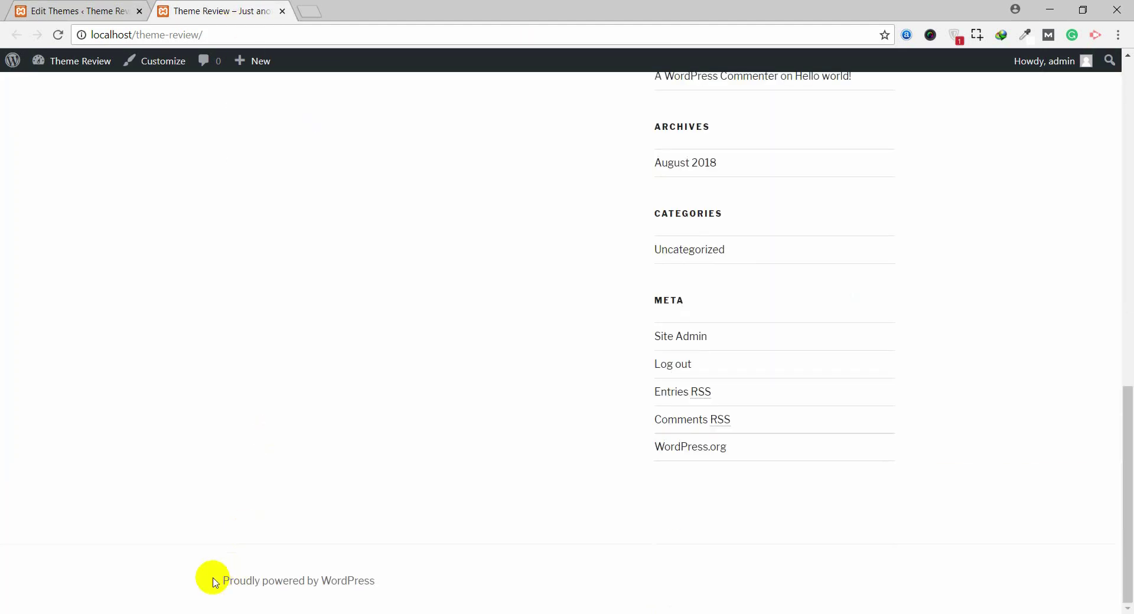
left_click_drag(213, 581, 409, 583)
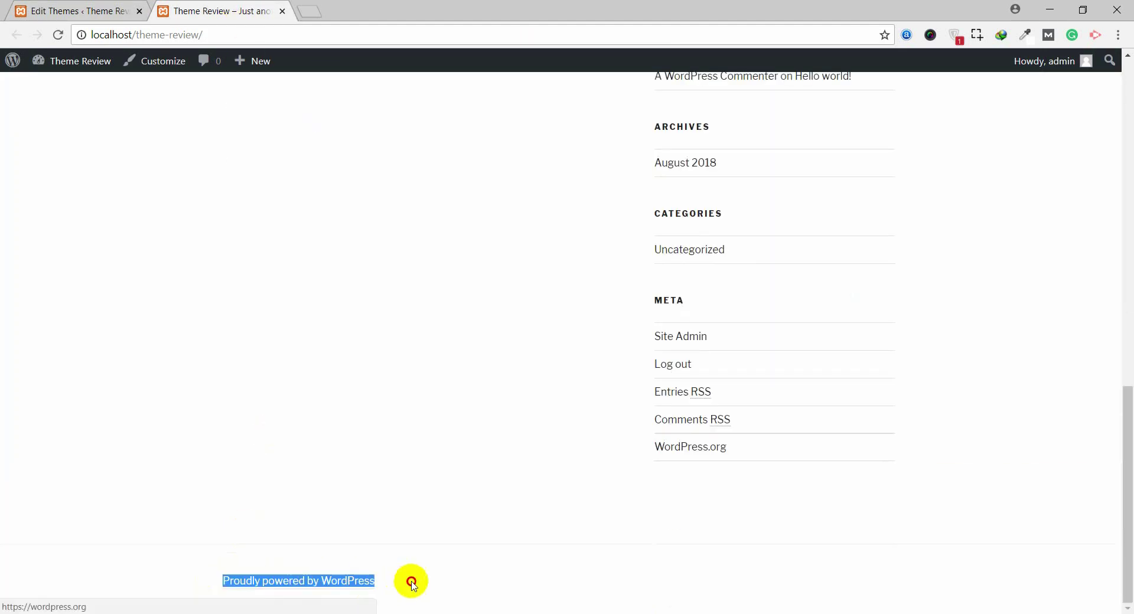
left_click(84, 8)
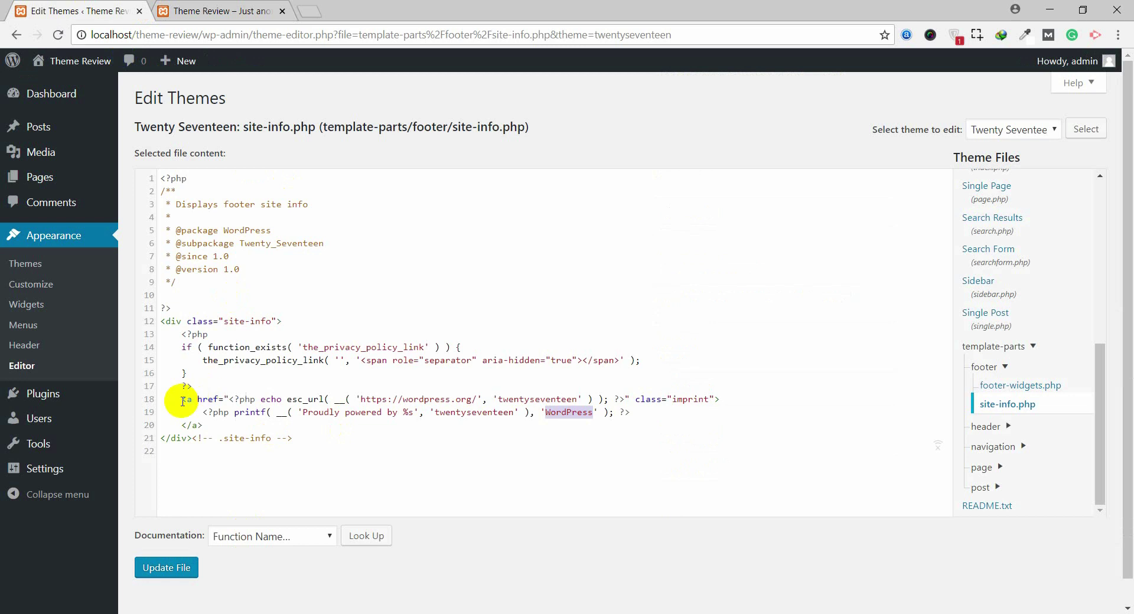
left_click_drag(183, 402, 209, 426)
key("ctrl+c")
Delete the footer credit code and its empty line, then save site-info.php
left_click(208, 423)
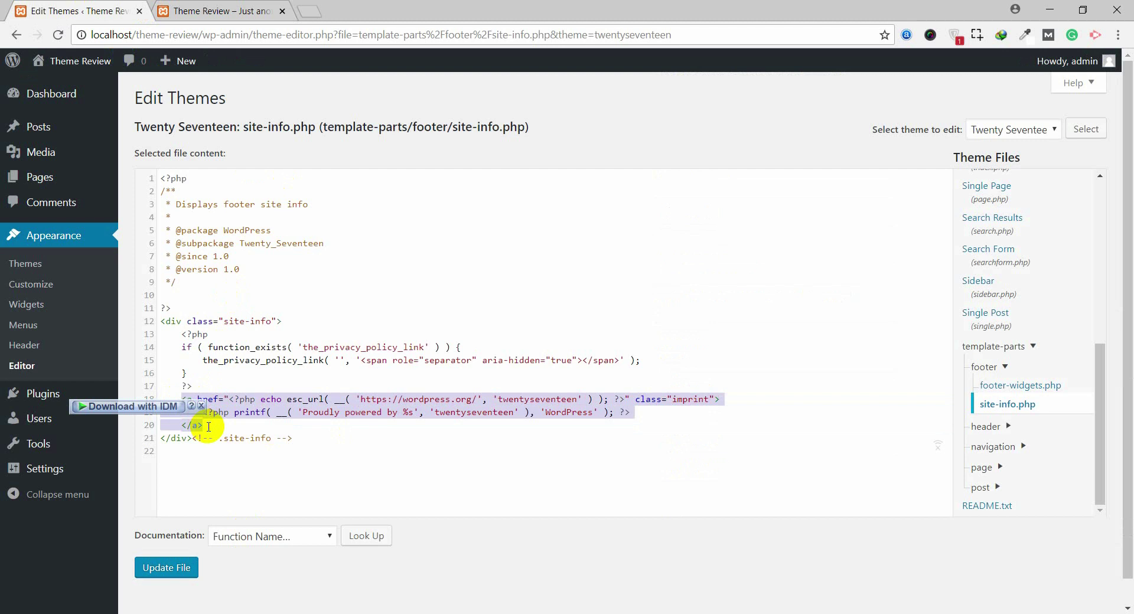
key("BackSpace")
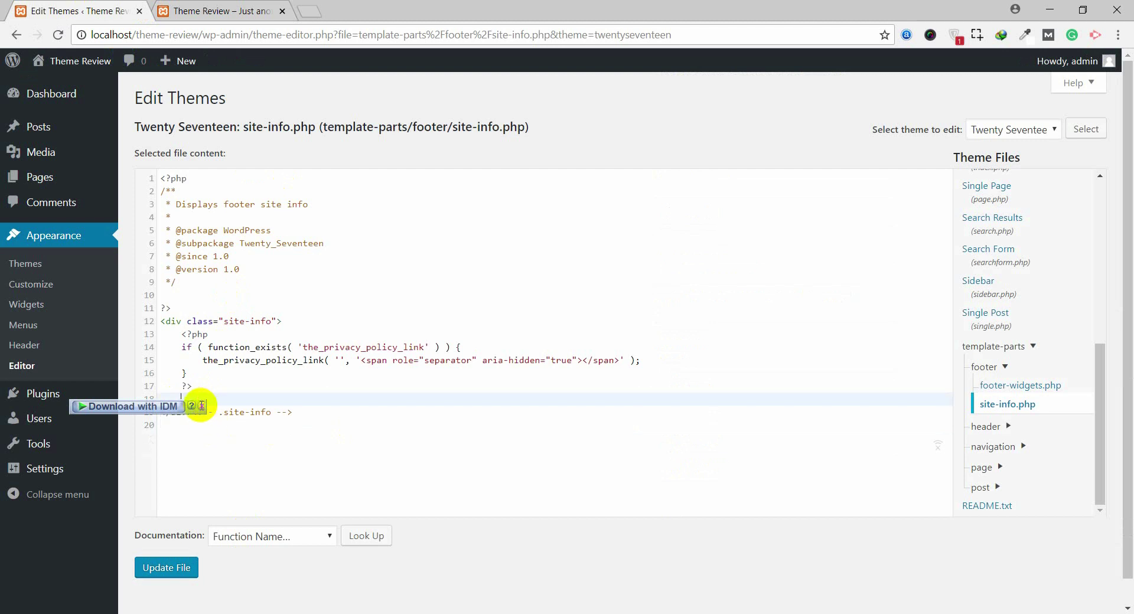
key("BackSpace")
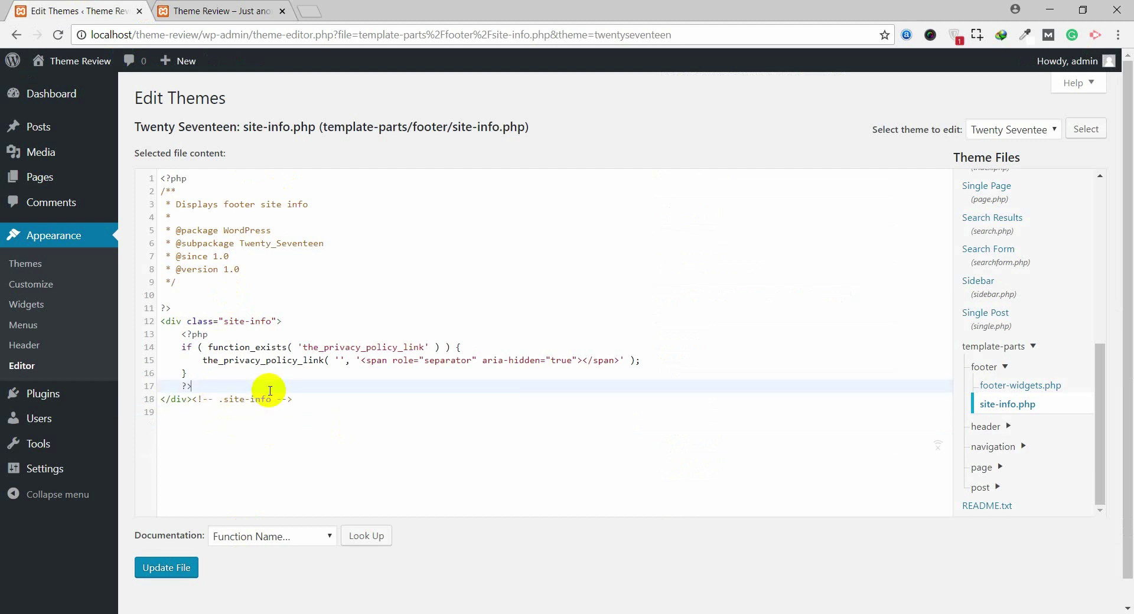
left_click(171, 565)
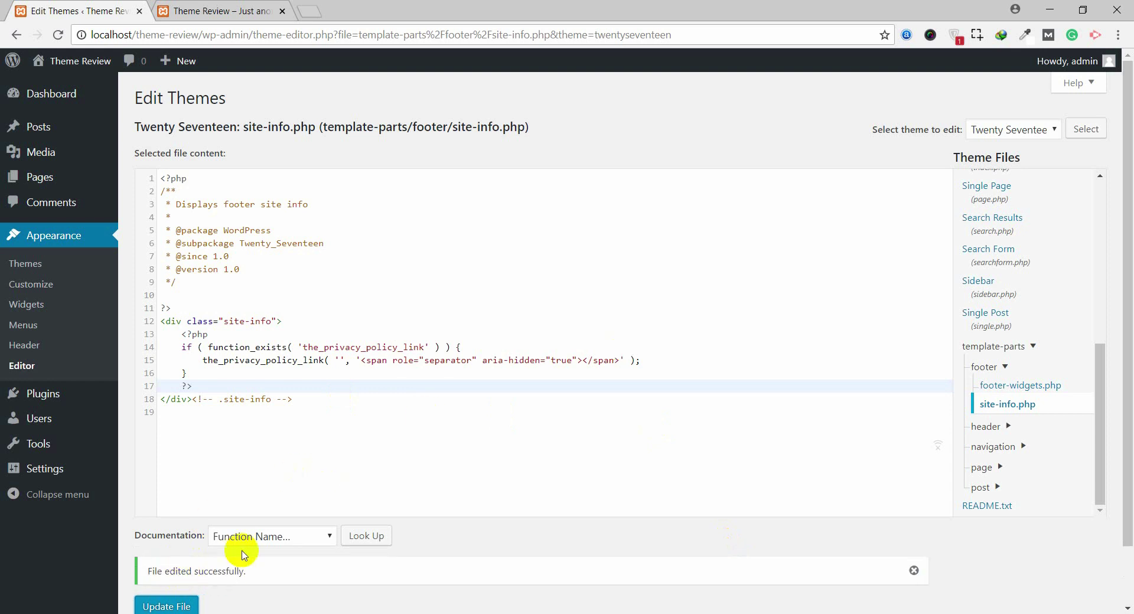
left_click(240, 10)
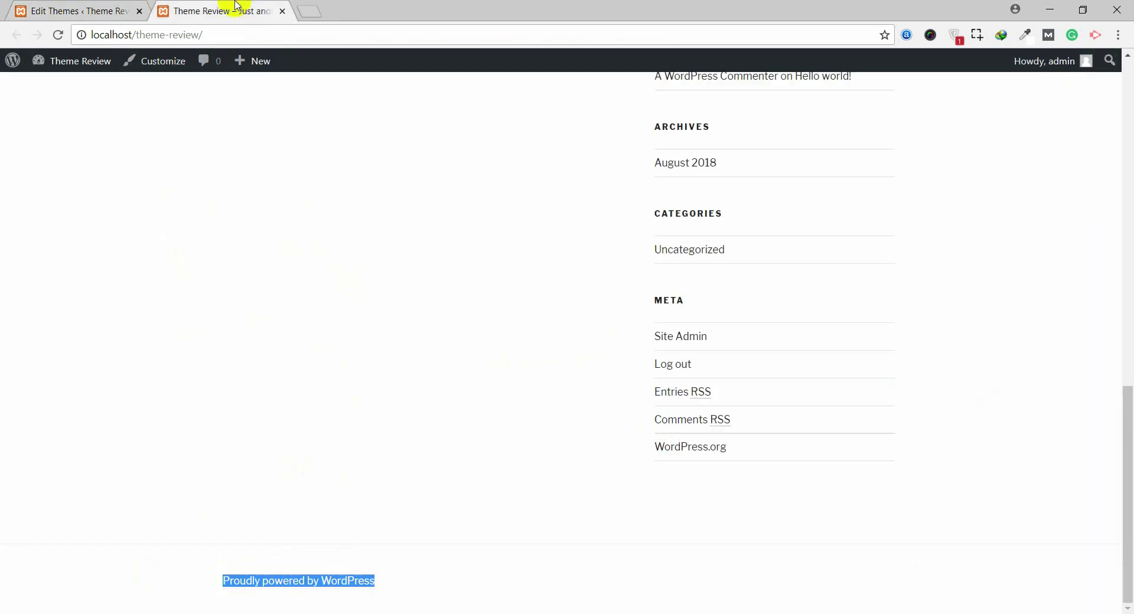
Reload the front page to confirm the 'Proudly powered by WordPress' credit is gone
left_click(237, 37)
key("Return")
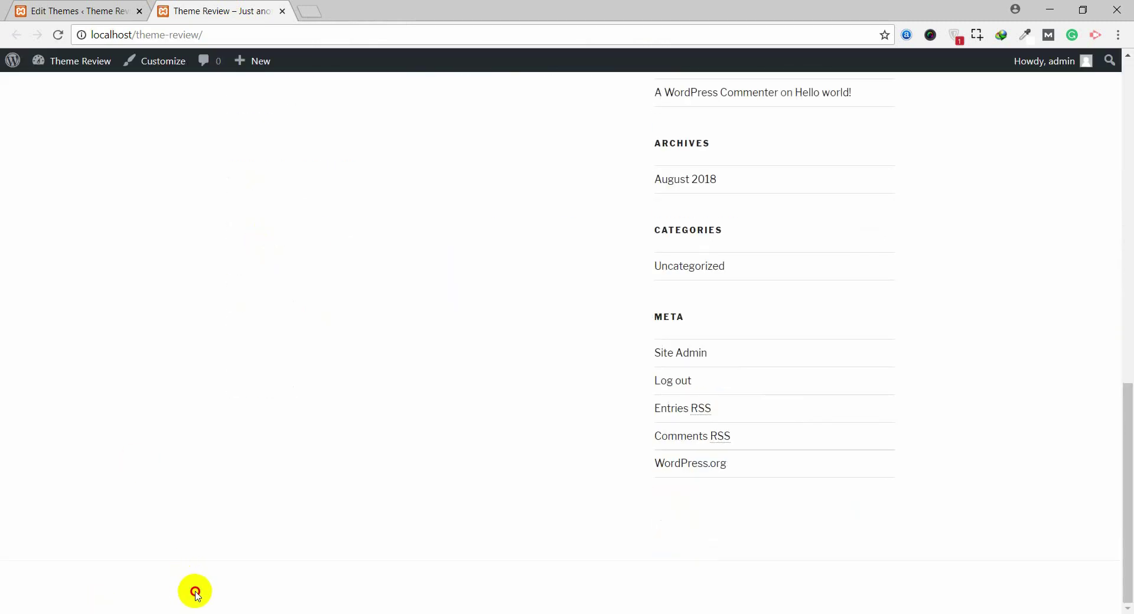
left_click_drag(194, 591, 522, 296)
left_click(317, 207)
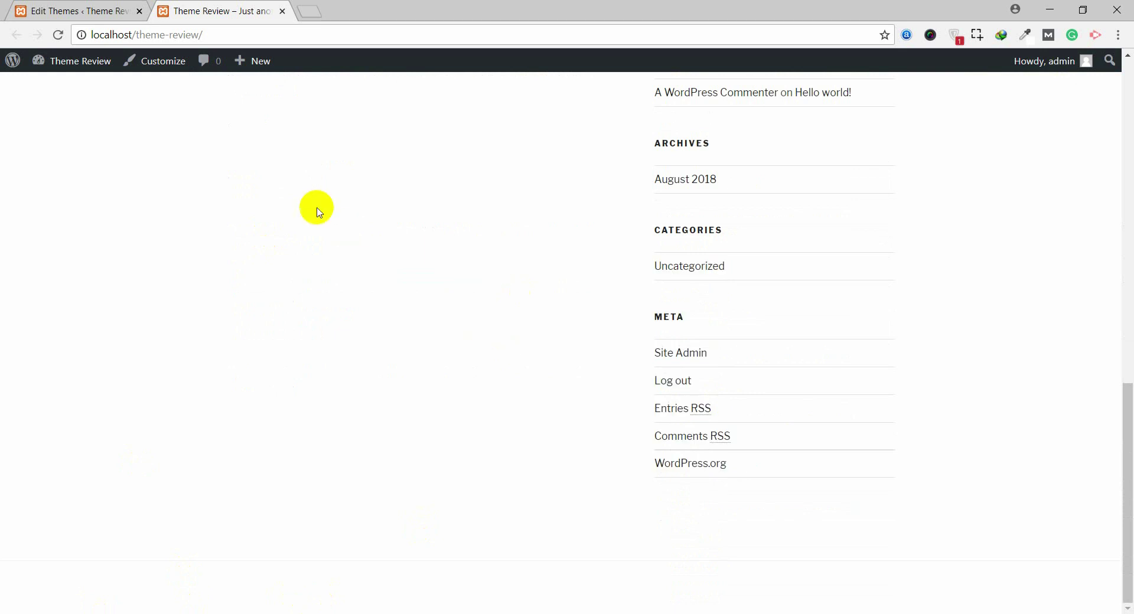
scroll(316, 207, "up", 15)
left_click(47, 6)
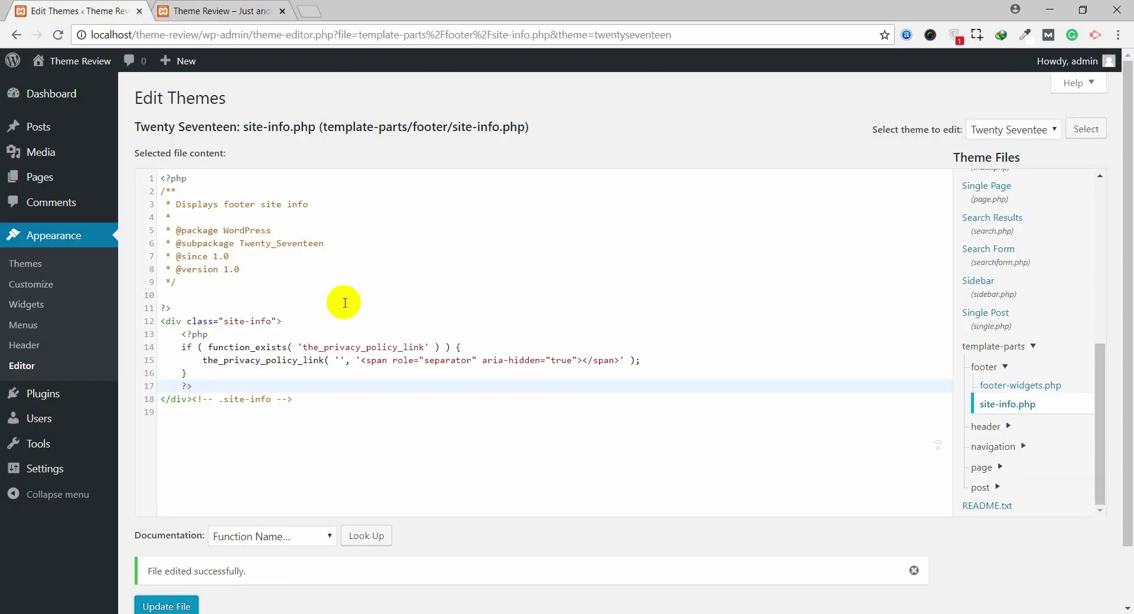
Paste the credit link code back after line 16 and save site-info.php
left_click(217, 378)
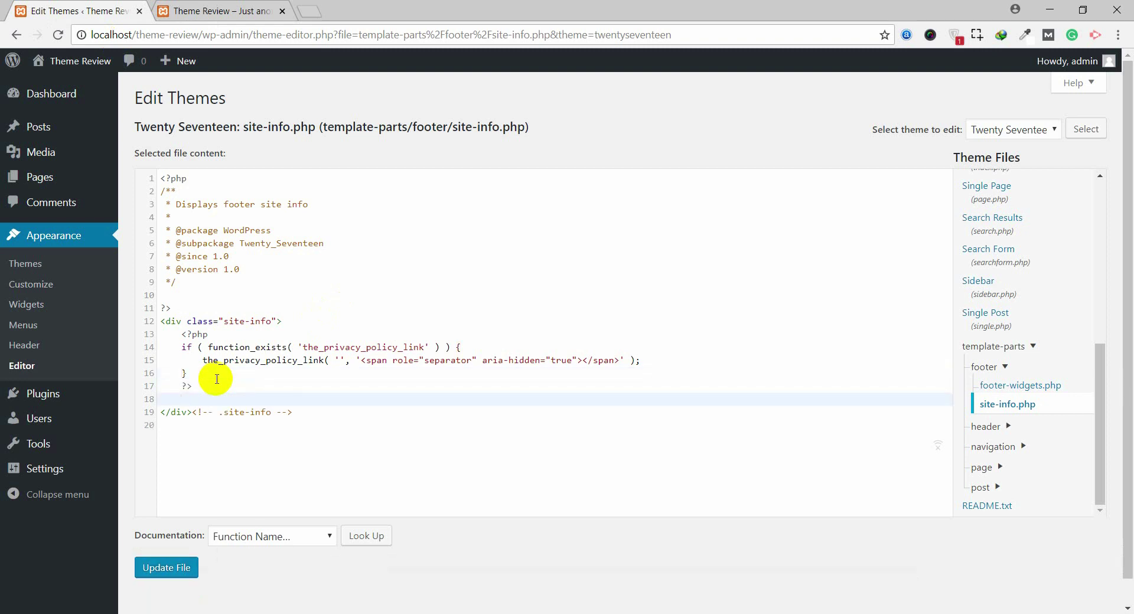
key("ctrl+v")
left_click(364, 450)
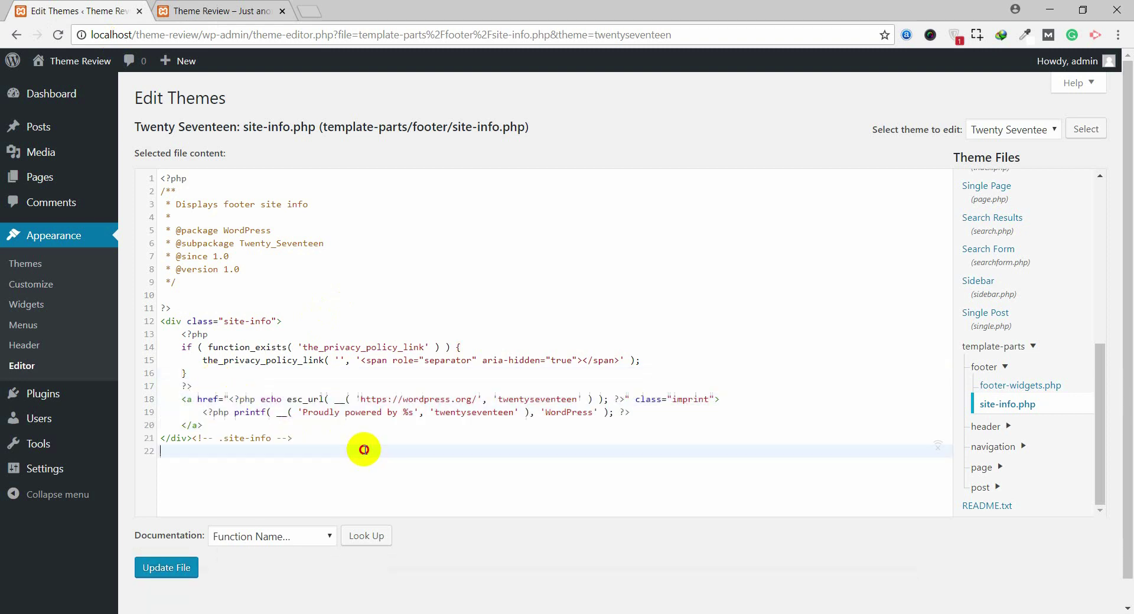
left_click(167, 570)
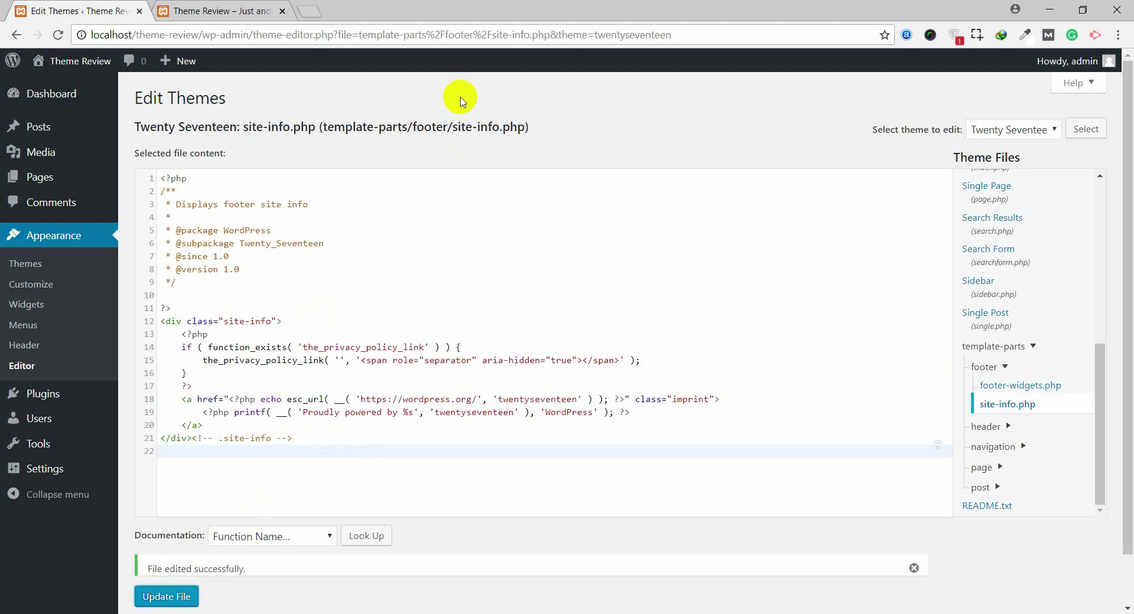
left_click(201, 7)
Reload the front page and scroll to the footer showing the restored credit
left_click(211, 34)
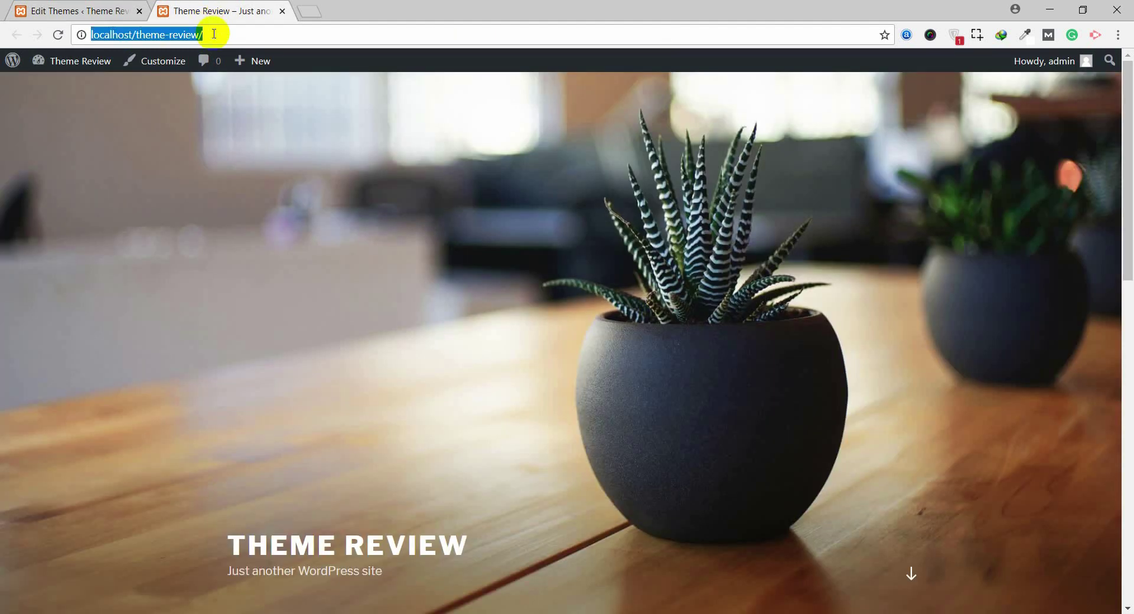
key("Return")
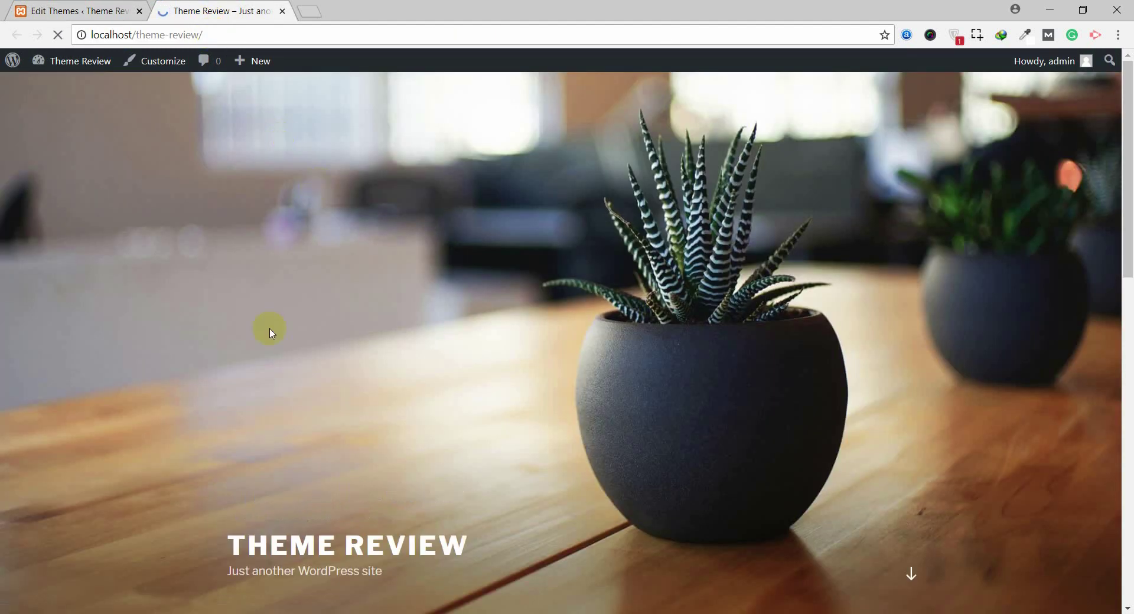
scroll(260, 440, "down", 15)
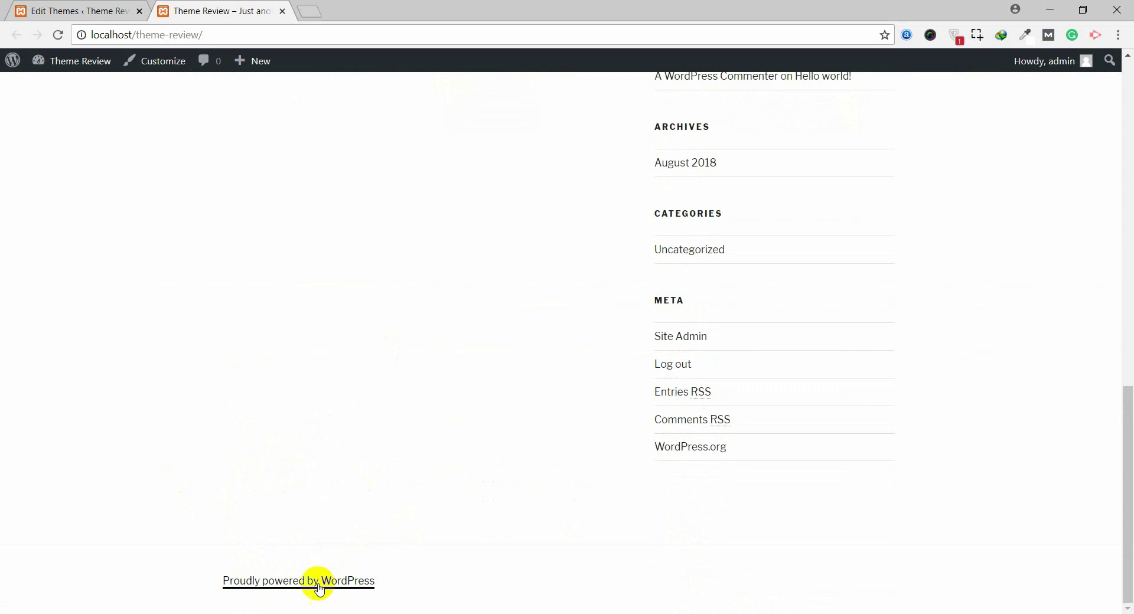
right_click(202, 581)
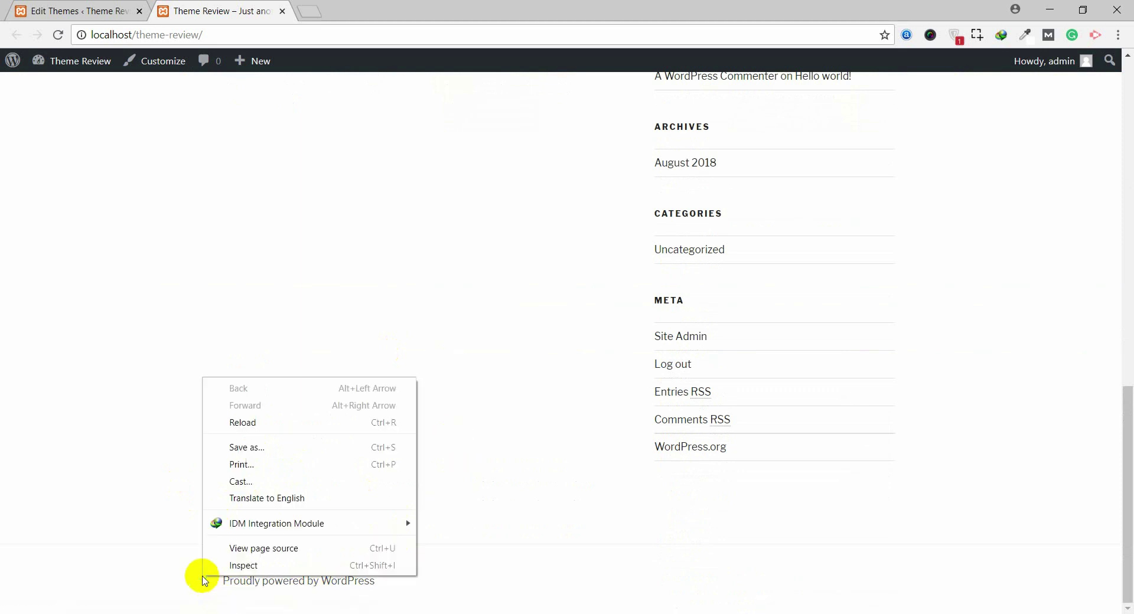
Inspect the footer and select the div.site-info element in DevTools
left_click(223, 568)
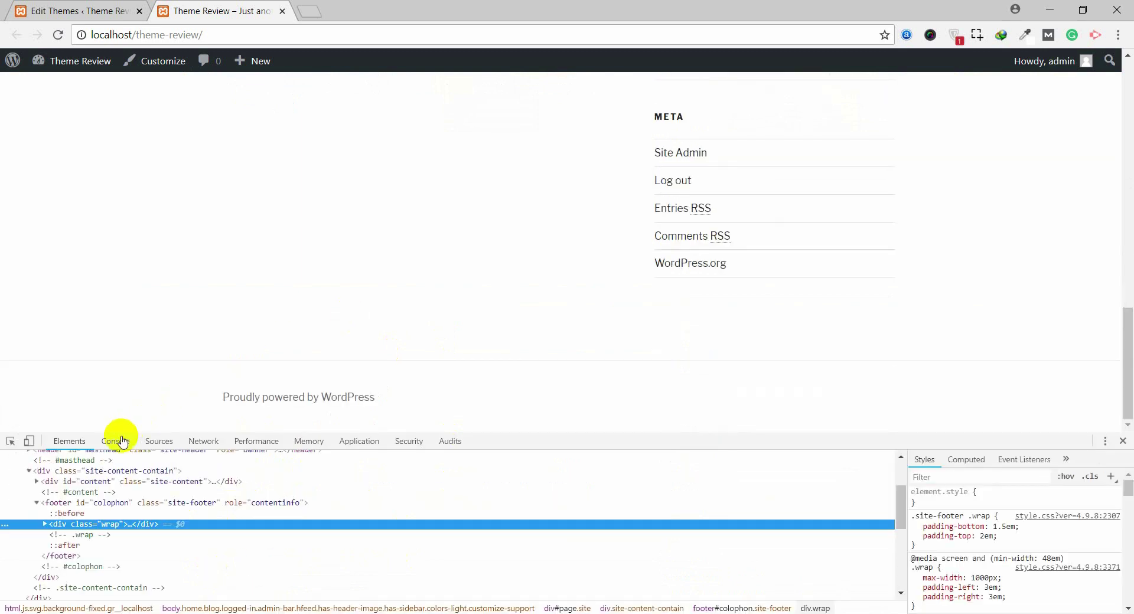
left_click(11, 442)
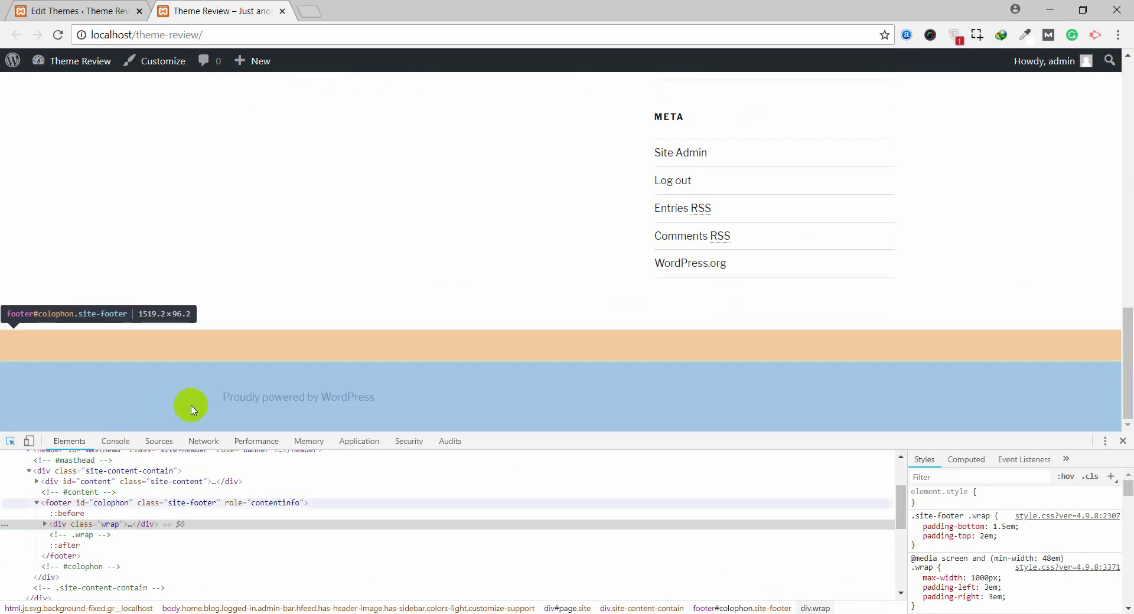
left_click(210, 397)
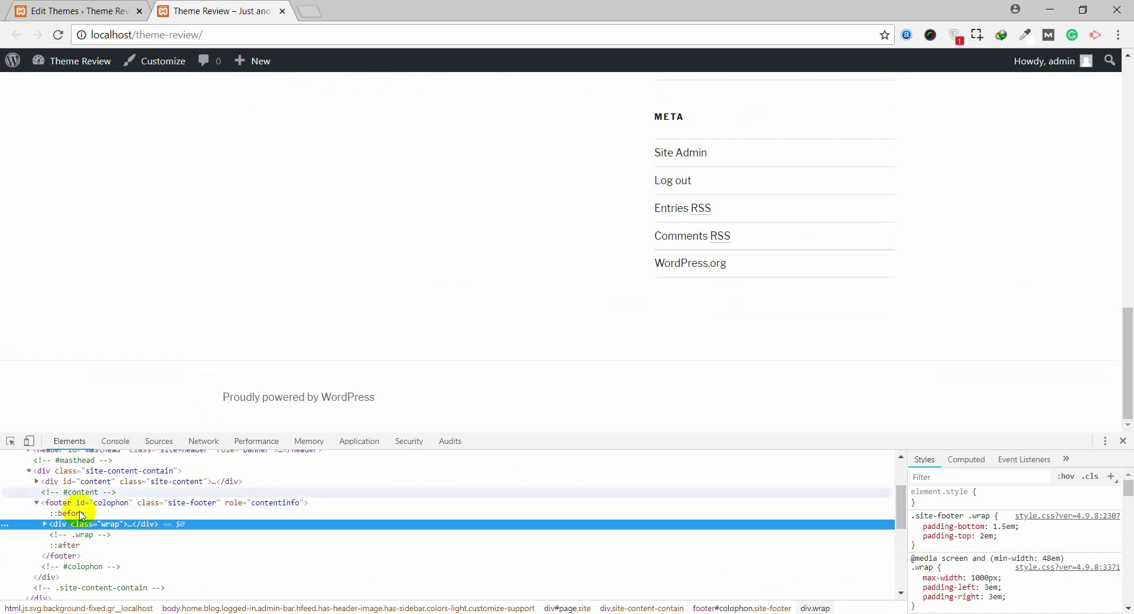
left_click(44, 524)
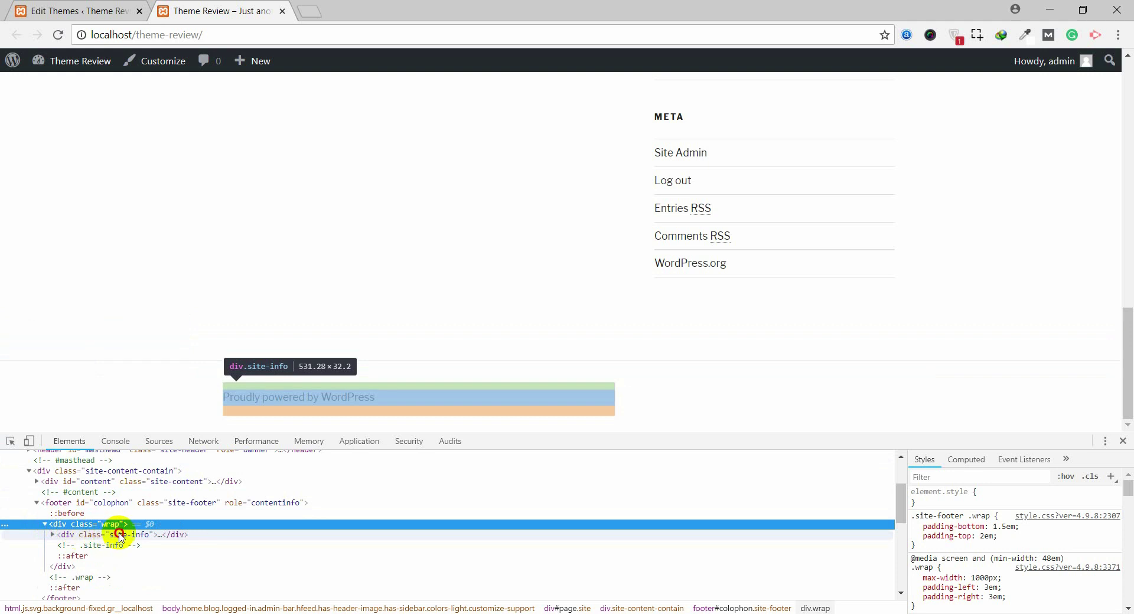
left_click(118, 535)
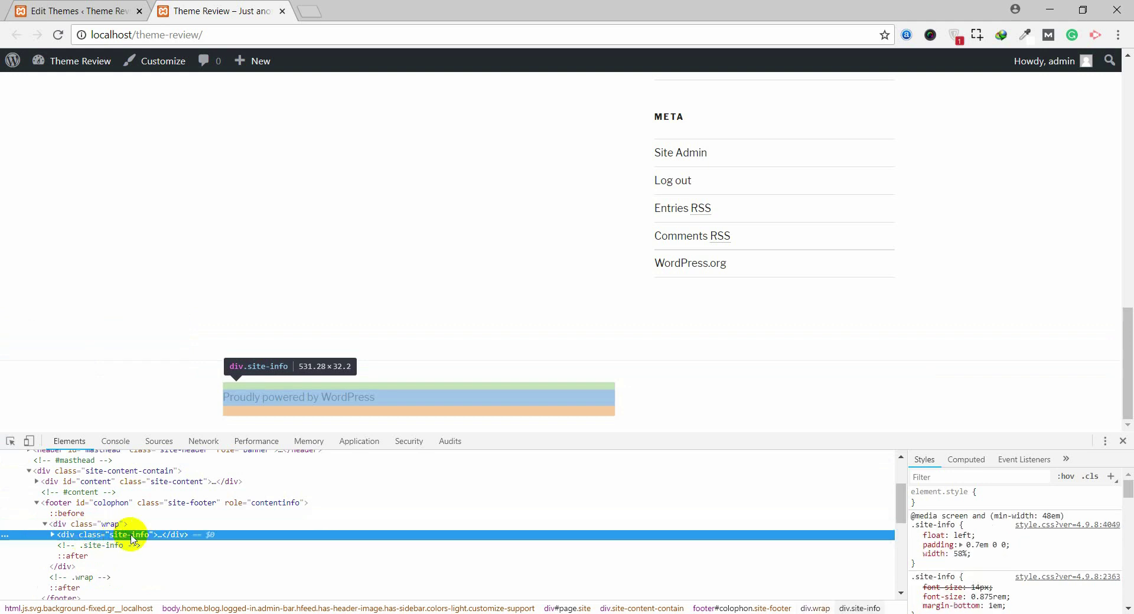
double_click(130, 535)
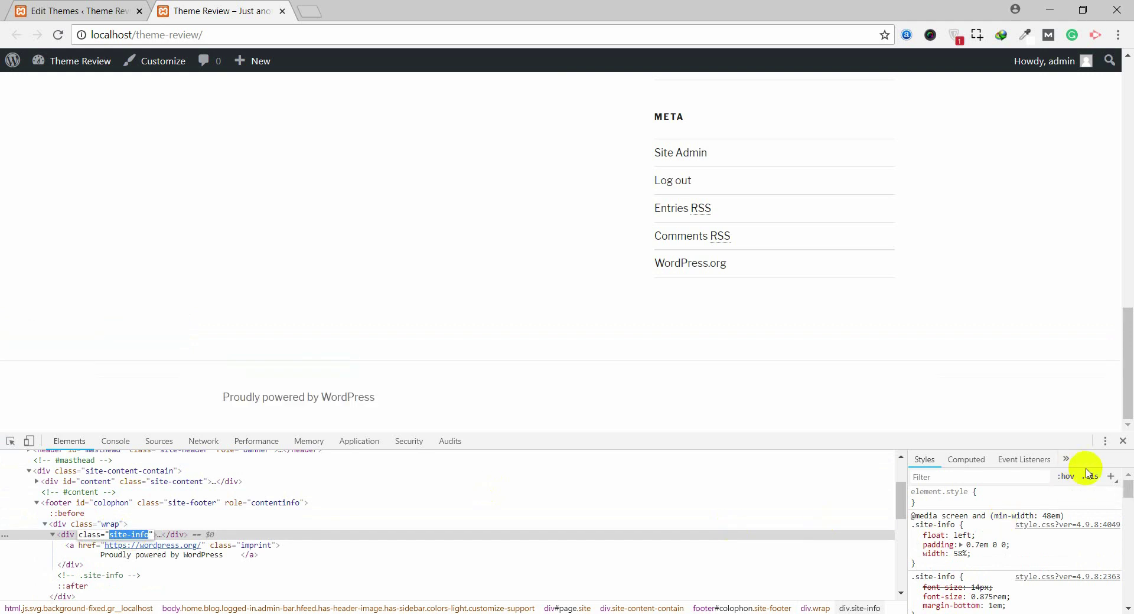
Add a new .site-info style rule with display: none and select its text for copying
left_click(1111, 478)
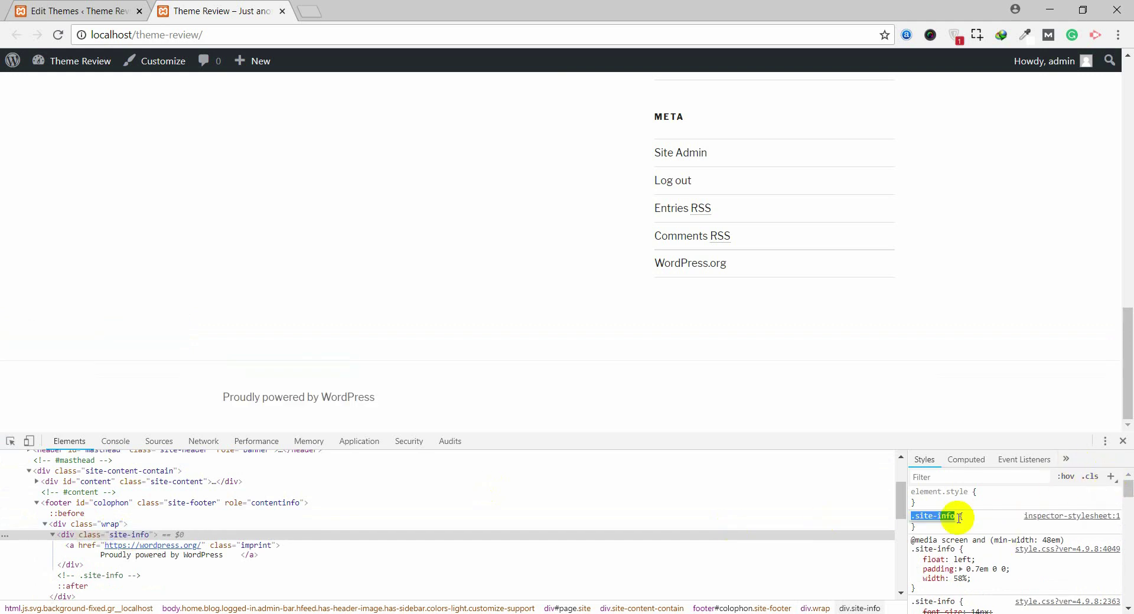
left_click(980, 517)
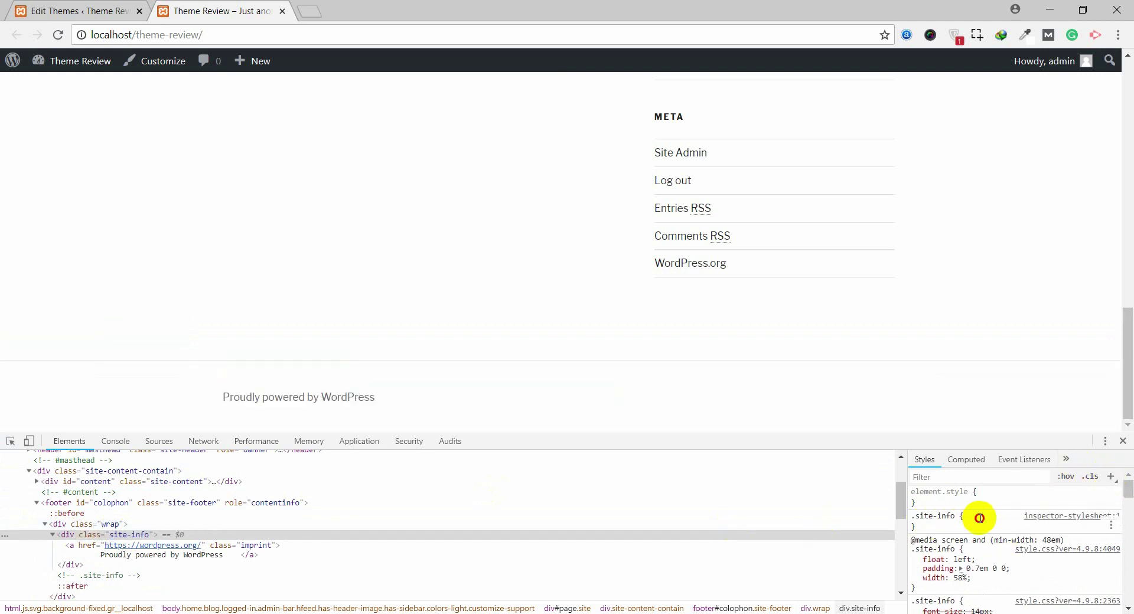
type("di")
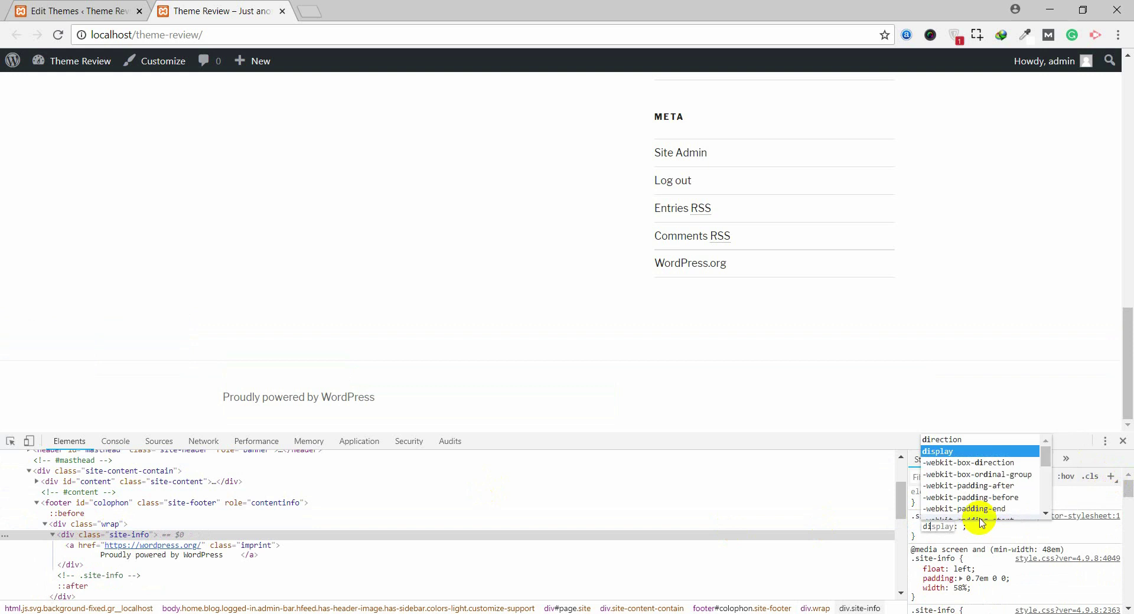
key("Tab")
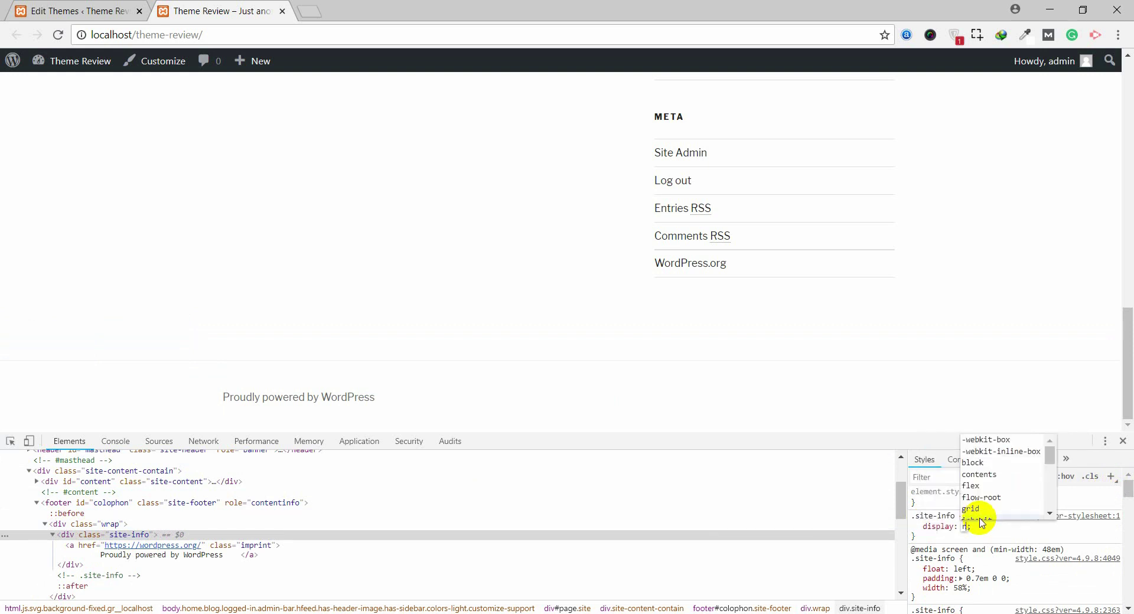
type("none")
key("Return")
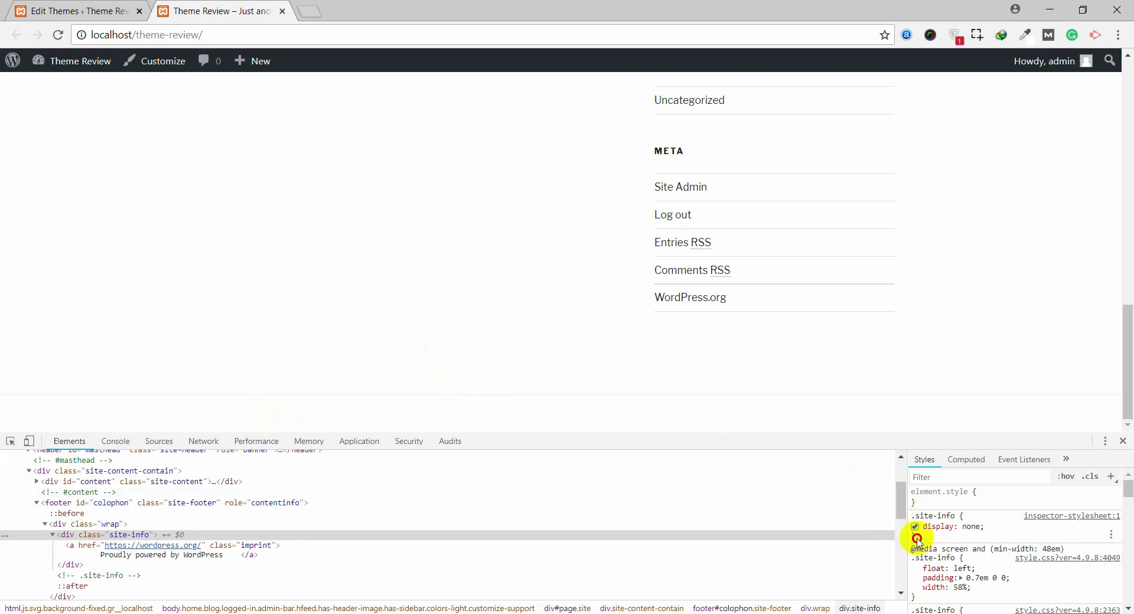
left_click_drag(916, 539, 915, 521)
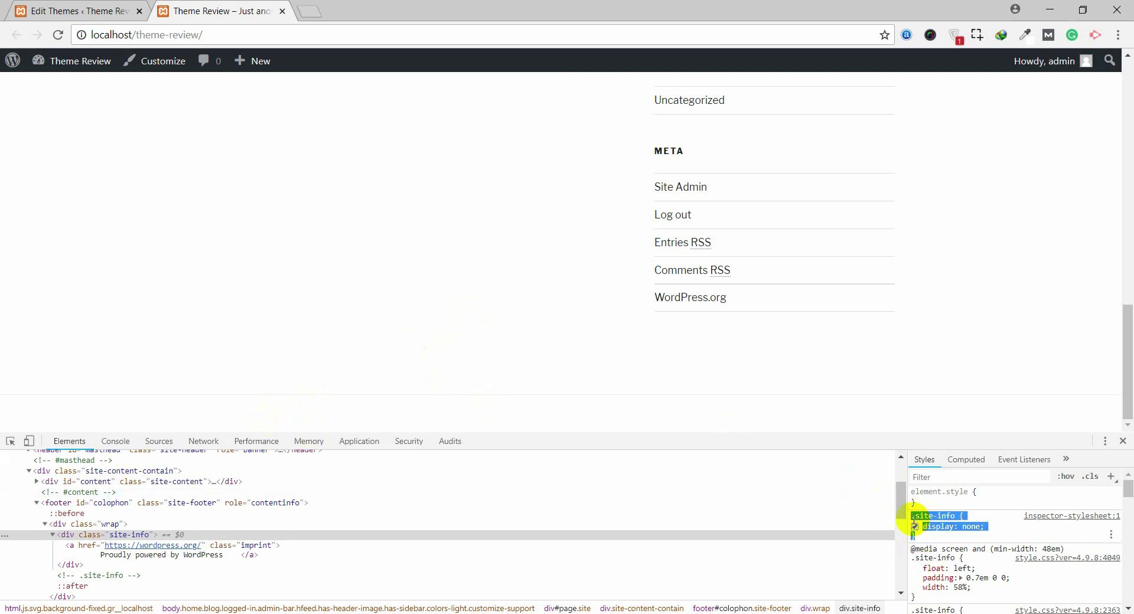
left_click(119, 10)
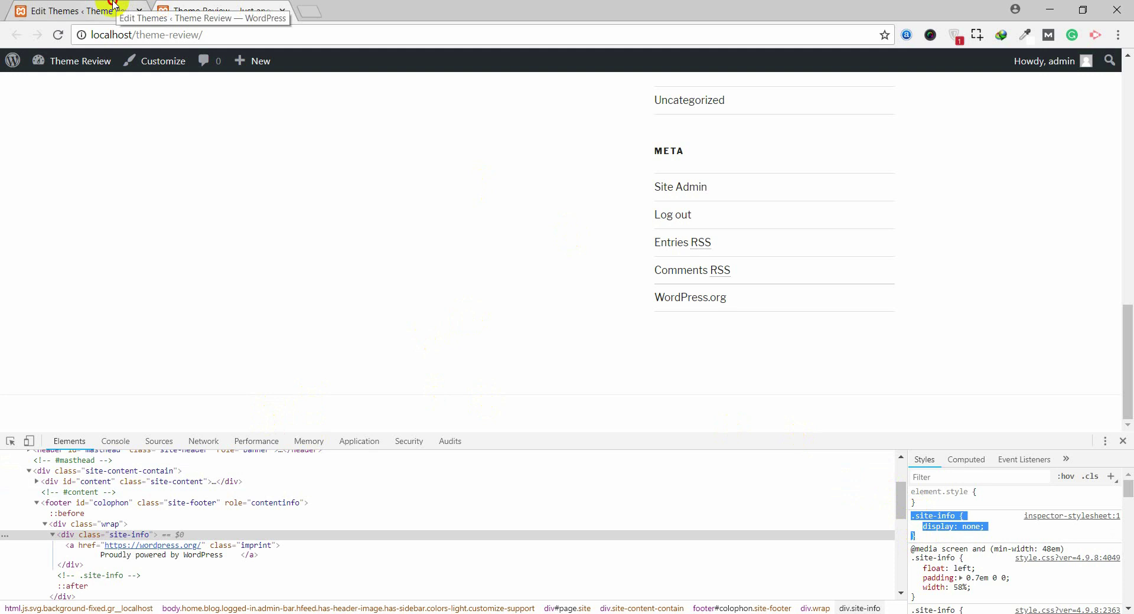
Paste the .site-info { display: none; } rule into the Customizer's Additional CSS
left_click(87, 113)
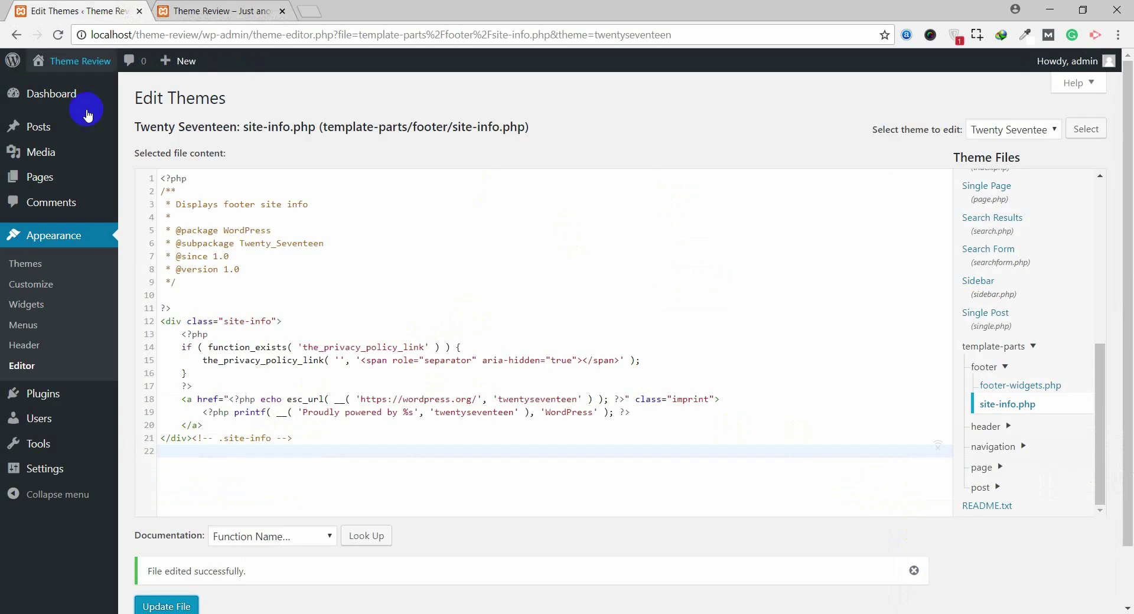
left_click(33, 288)
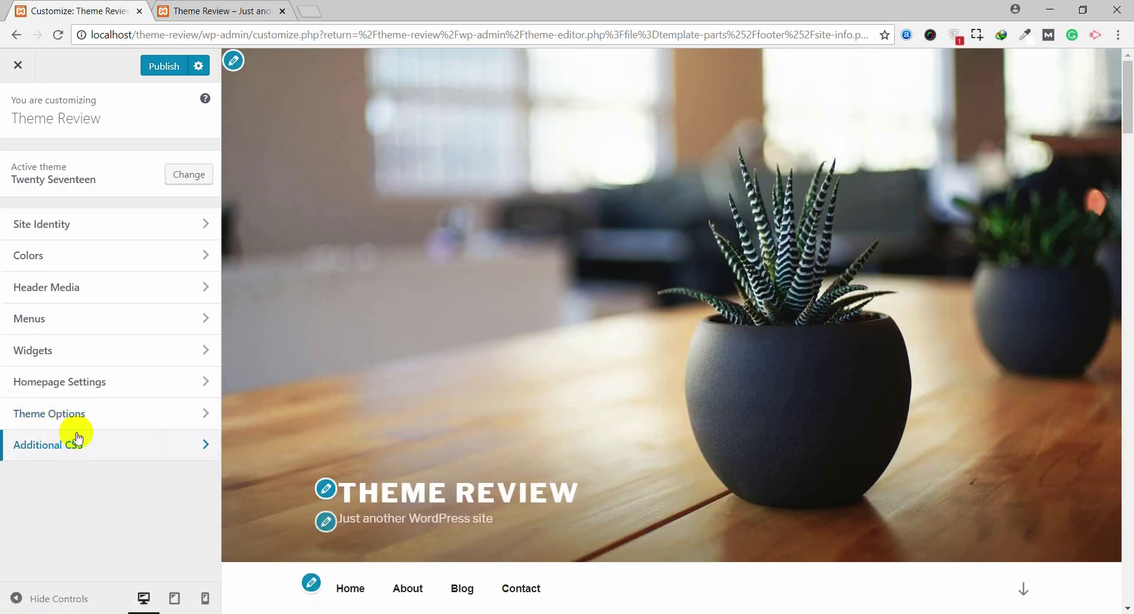
left_click(110, 452)
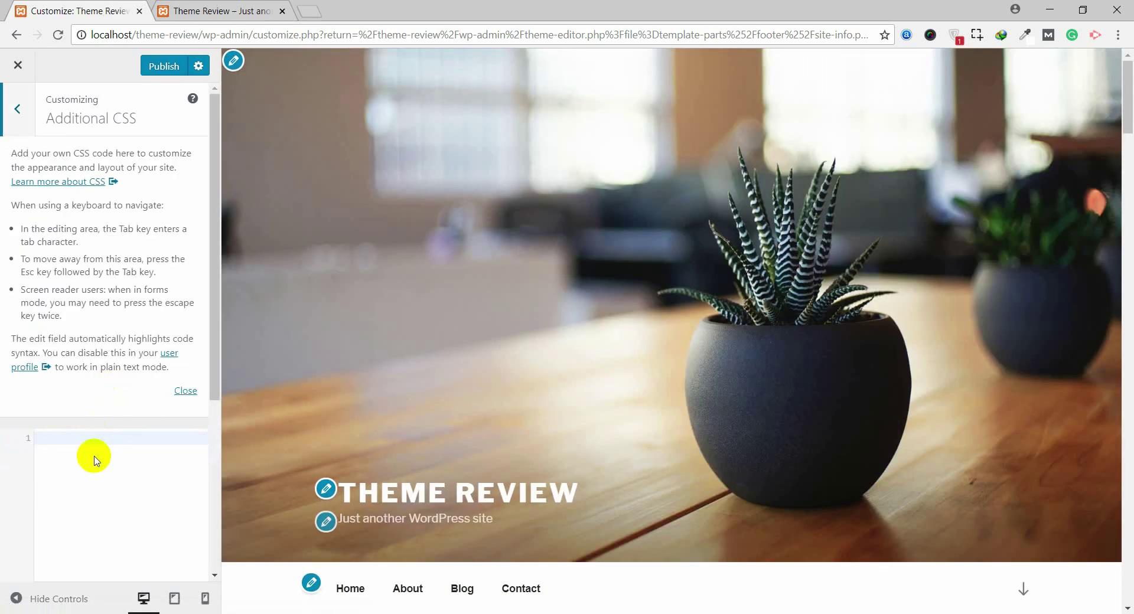
scroll(91, 462, "down", 2)
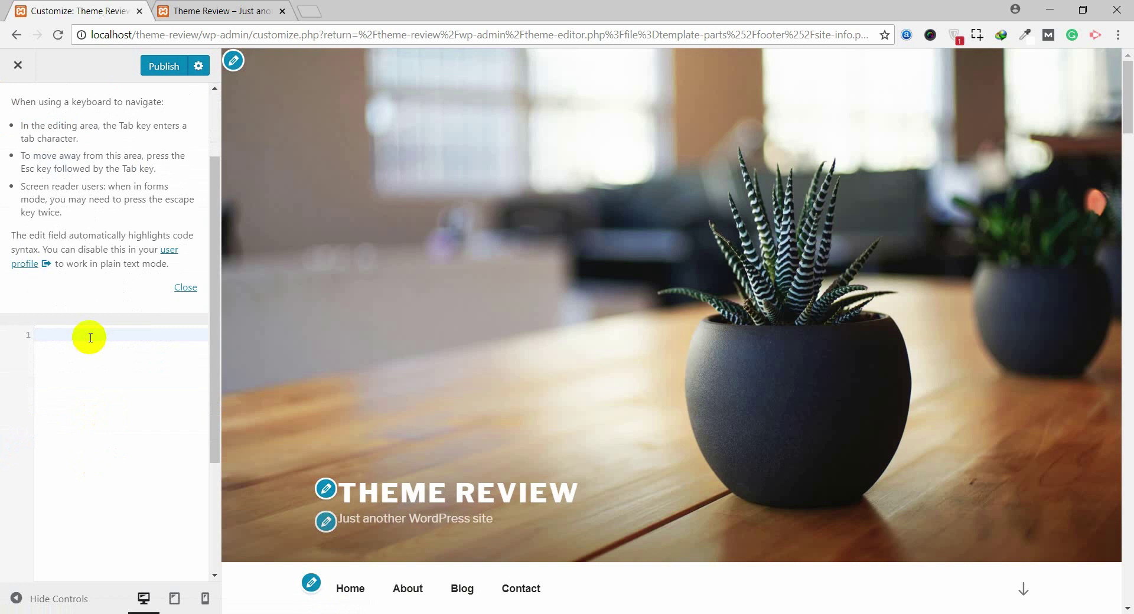
type(".site-info {     display: none; }")
Preview the Hello world! post and check its footer has no credit
scroll(378, 372, "down", 20)
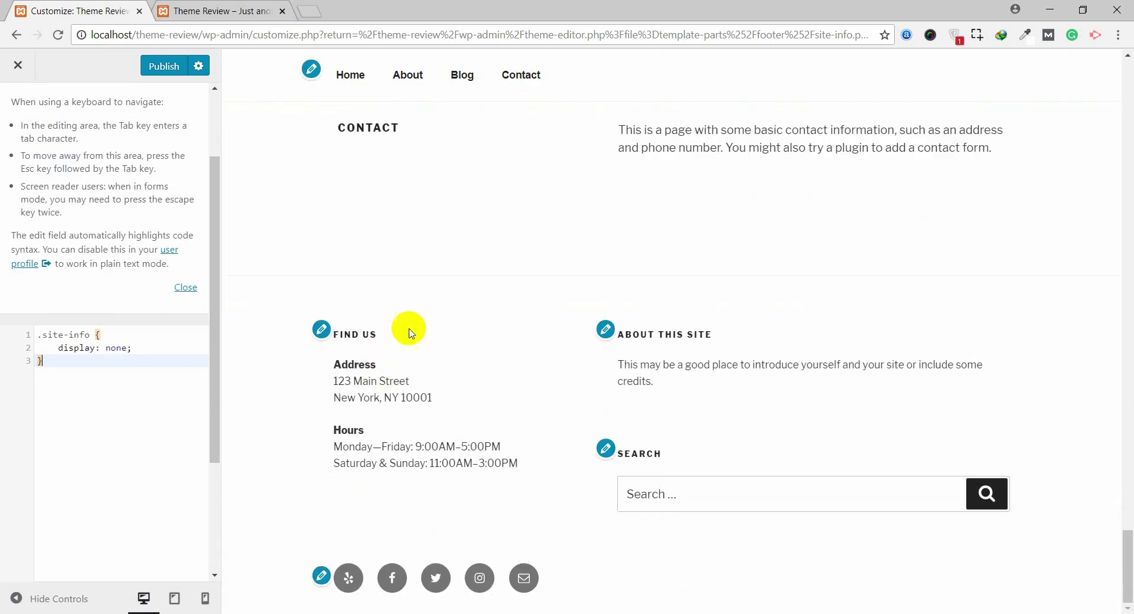
scroll(449, 447, "up", 10)
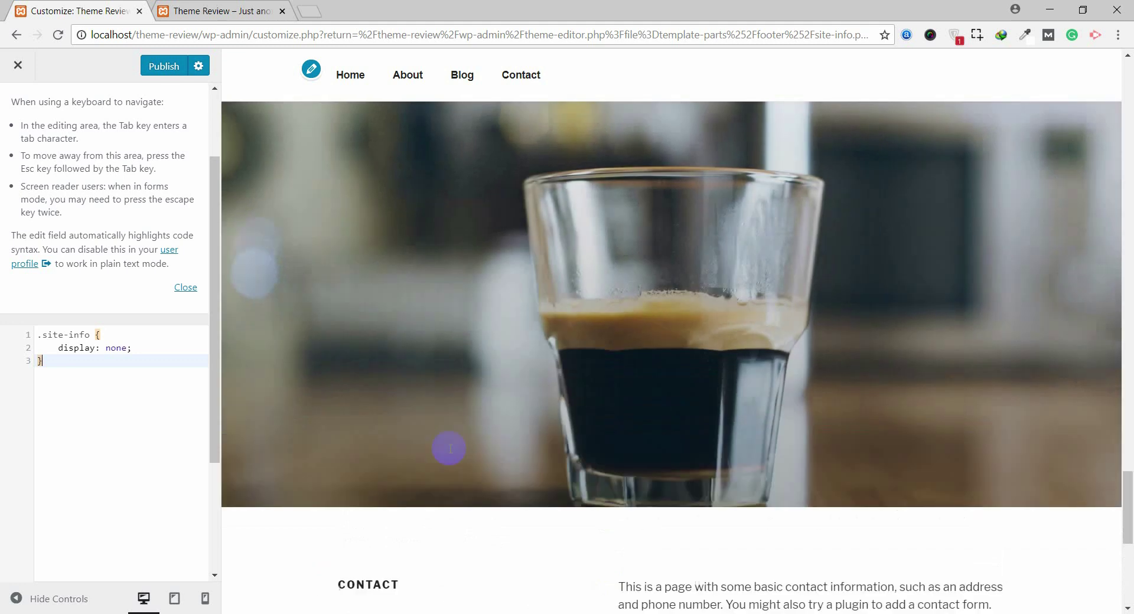
left_click(646, 455)
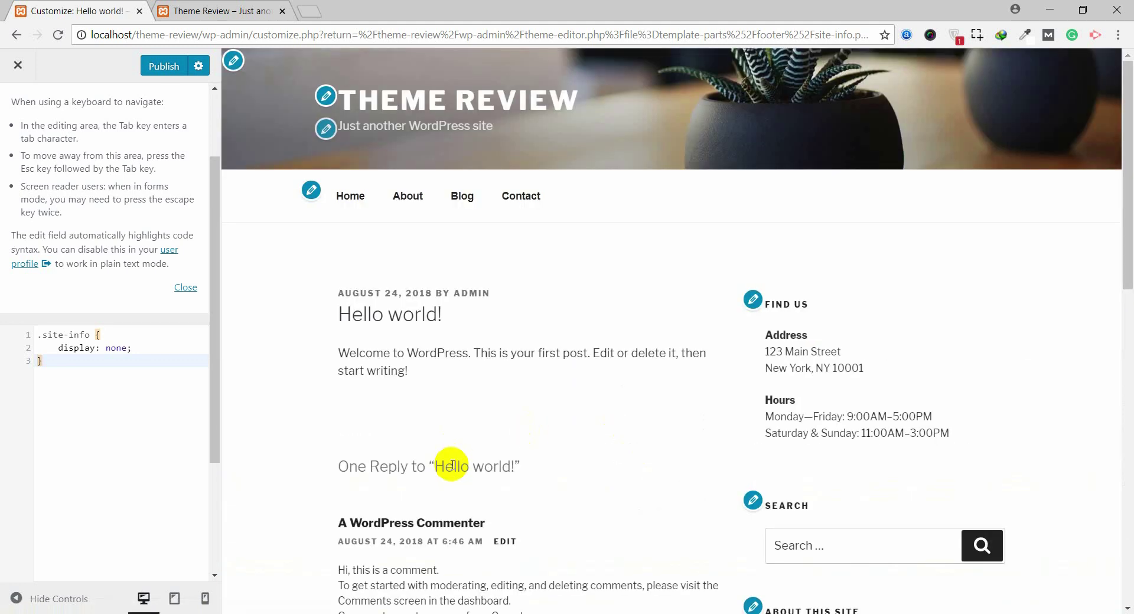
scroll(451, 464, "down", 15)
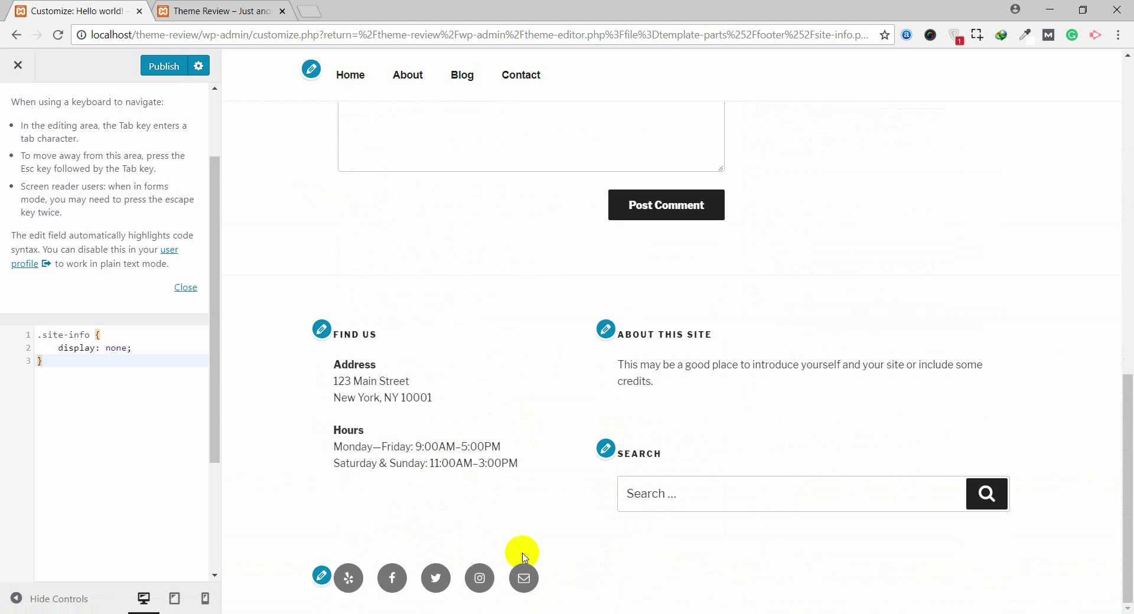
Delete the .site-info CSS rule to preview the footer credit, then paste it back
left_click(46, 360)
left_click_drag(46, 361, 25, 333)
key("ctrl+c")
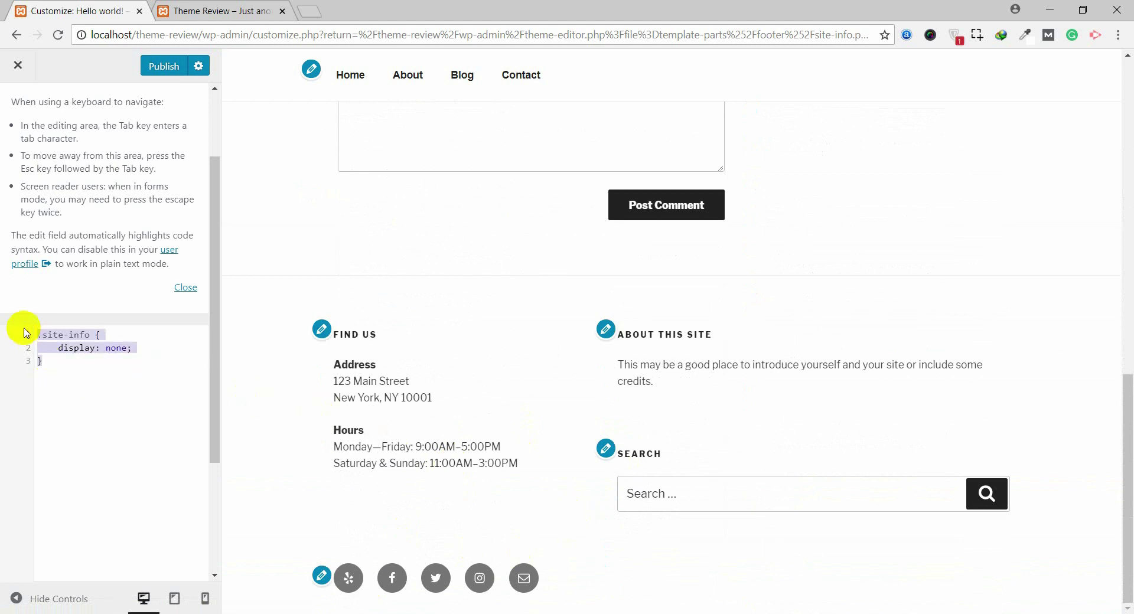
key("BackSpace")
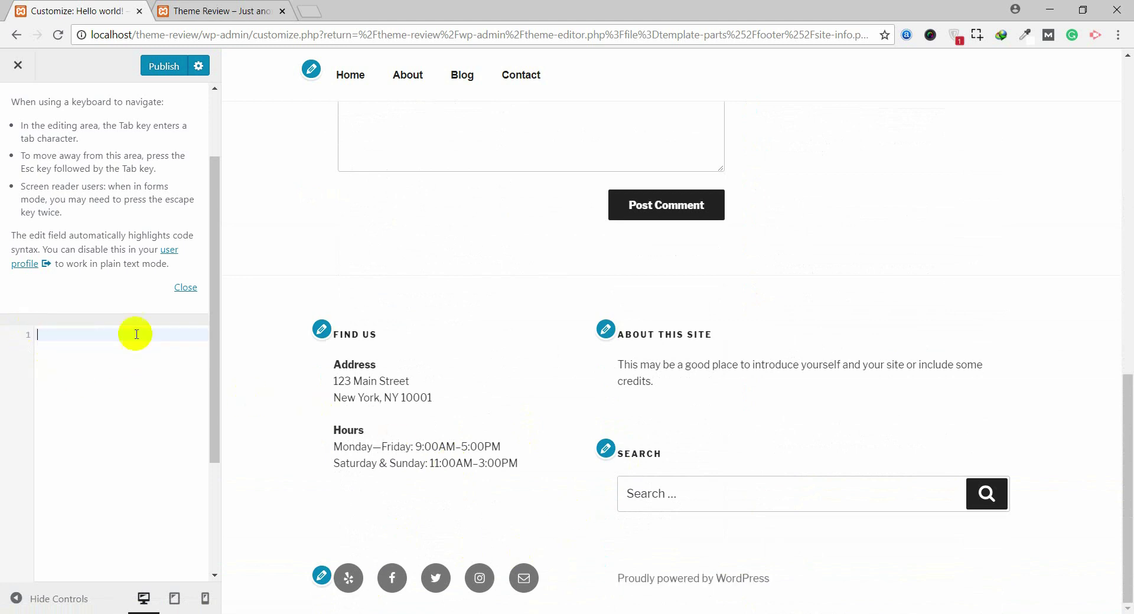
left_click_drag(786, 579, 610, 579)
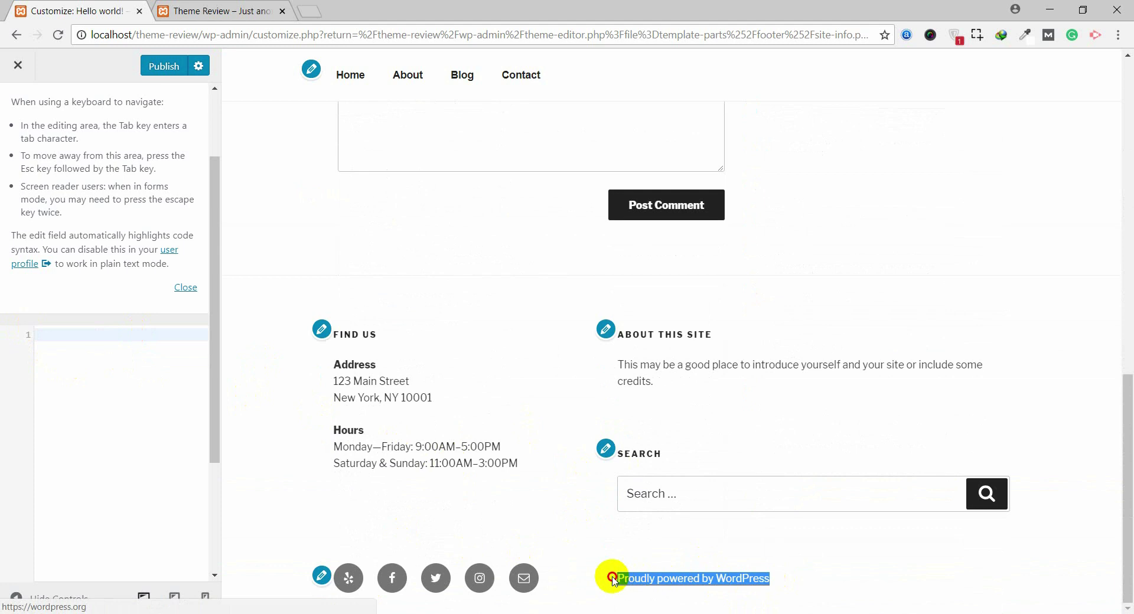
left_click(124, 331)
key("ctrl+v")
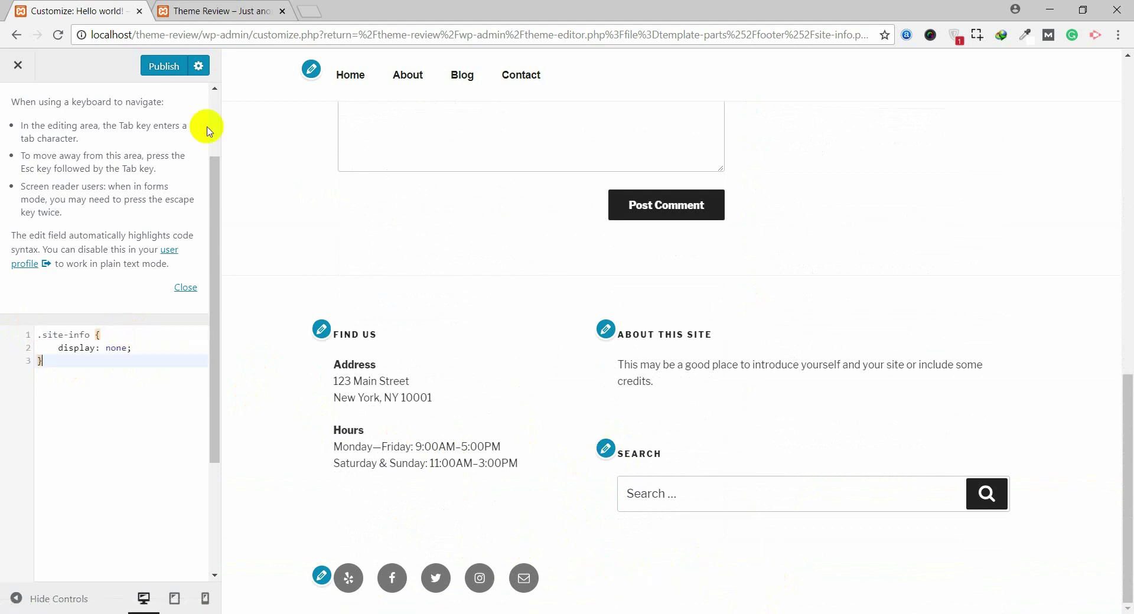
Publish the .site-info display: none rule and leave the Customizer
left_click(164, 66)
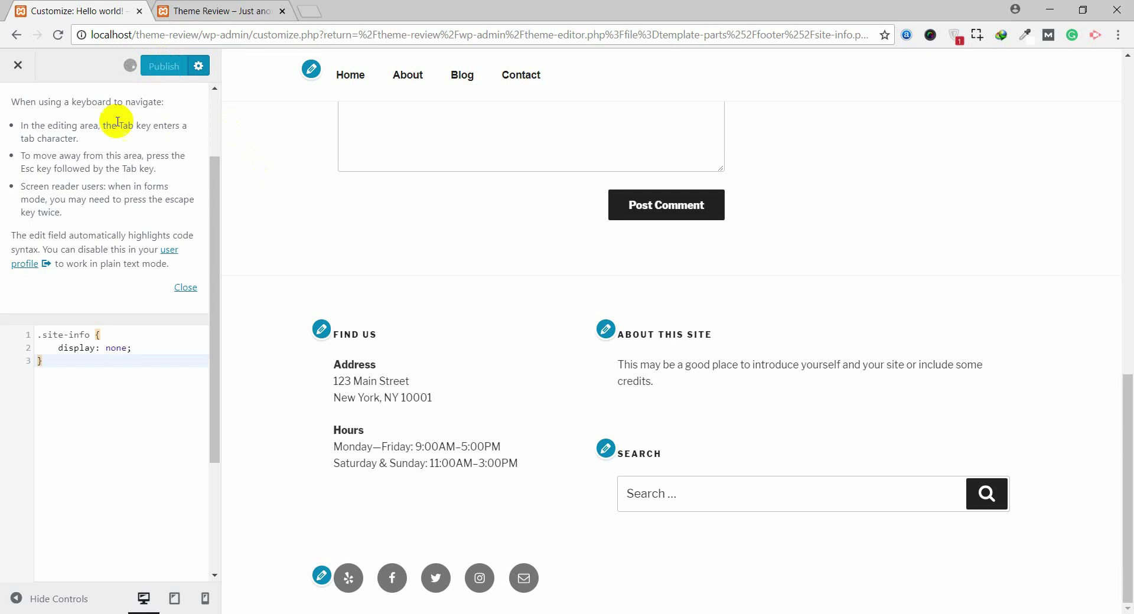
left_click(17, 66)
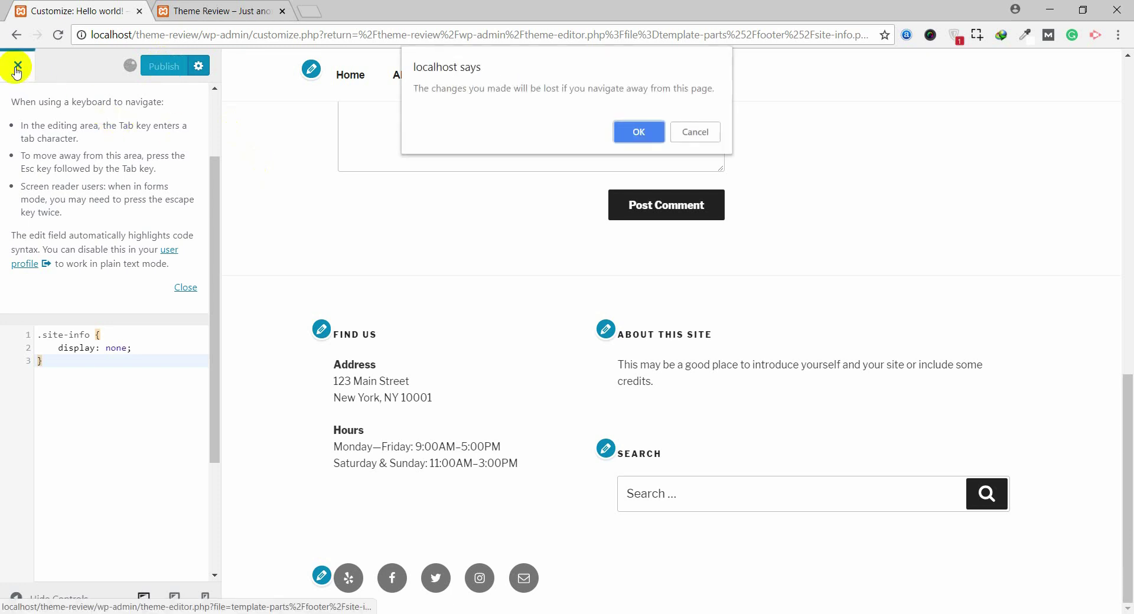
left_click(634, 132)
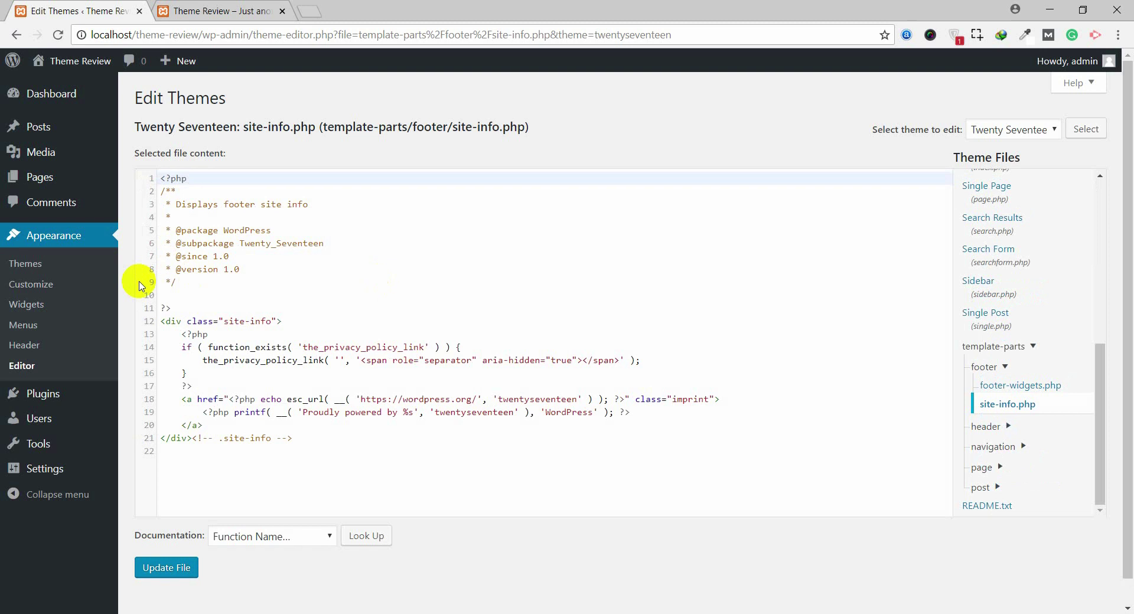
From Appearance > Themes, live-preview and activate Twenty Sixteen in place of Twenty Seventeen
left_click(35, 267)
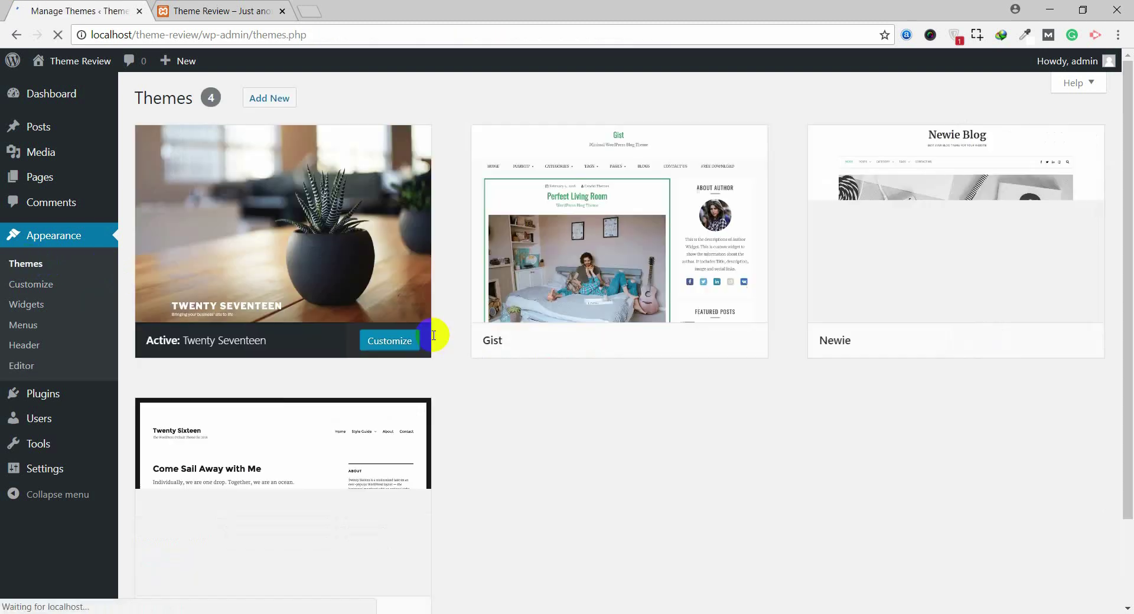
scroll(431, 408, "down", 2)
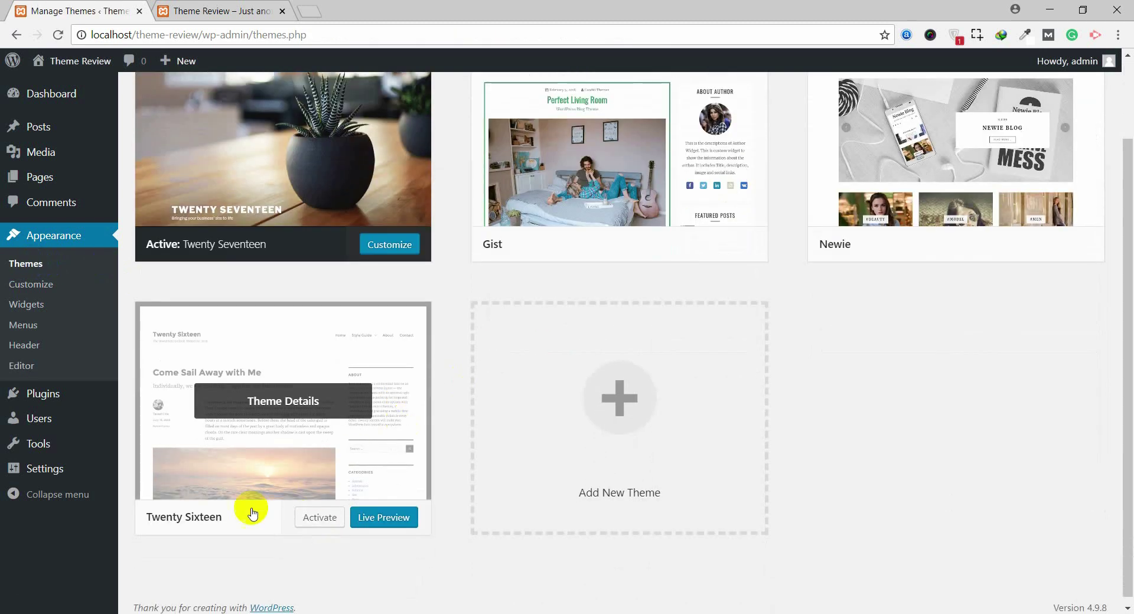
left_click(378, 520)
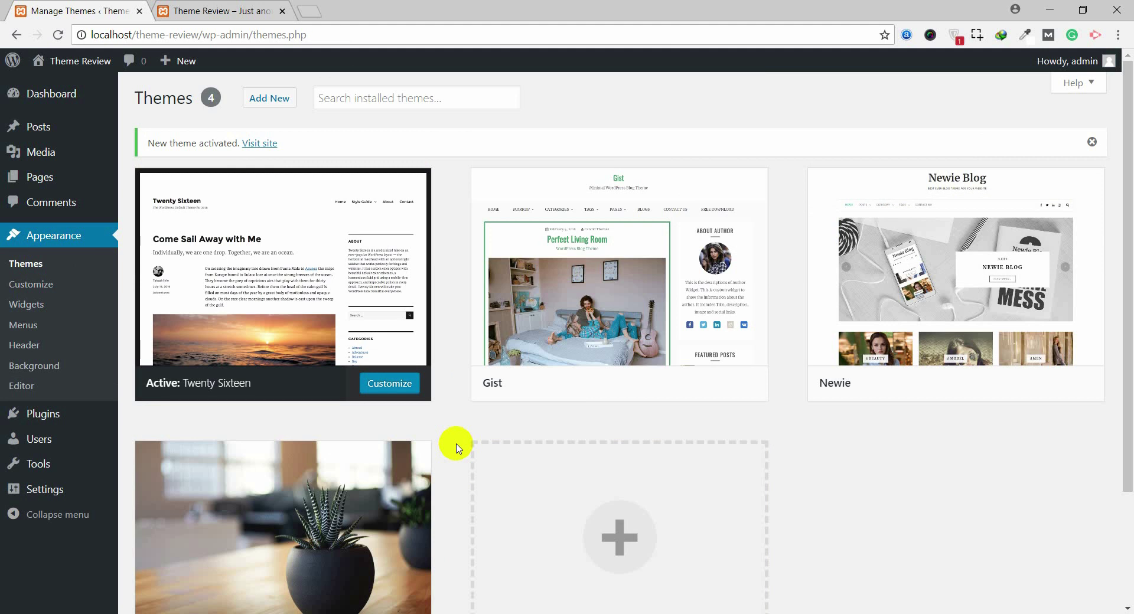
mouse_move(347, 349)
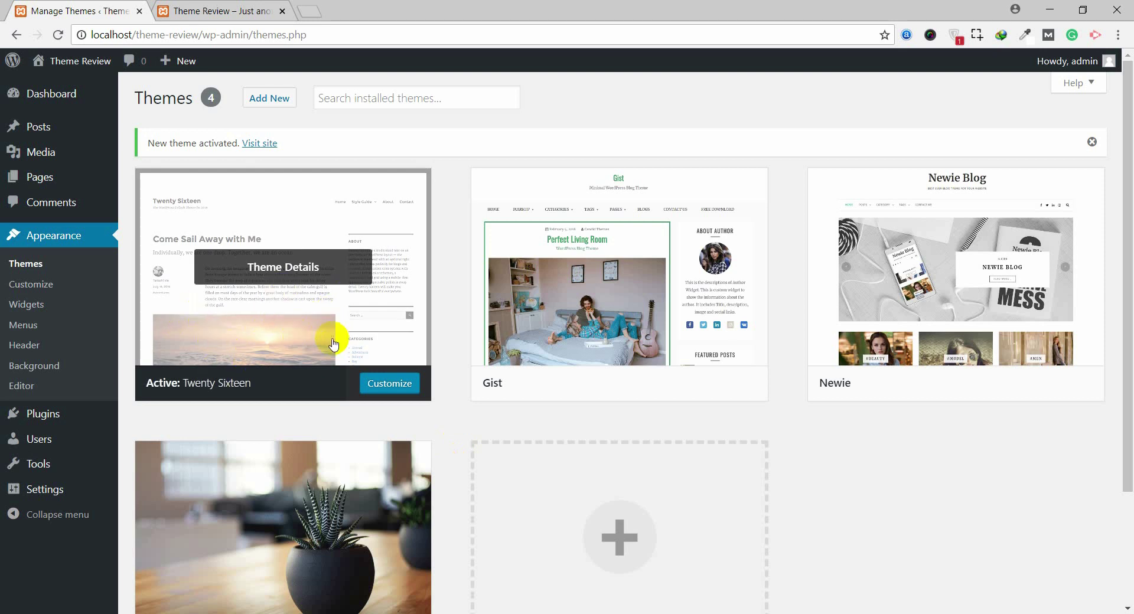
Reload the front page, close DevTools, and check the 'Proudly powered by WordPress' footer under Twenty Sixteen
left_click(233, 13)
left_click(233, 35)
key("Return")
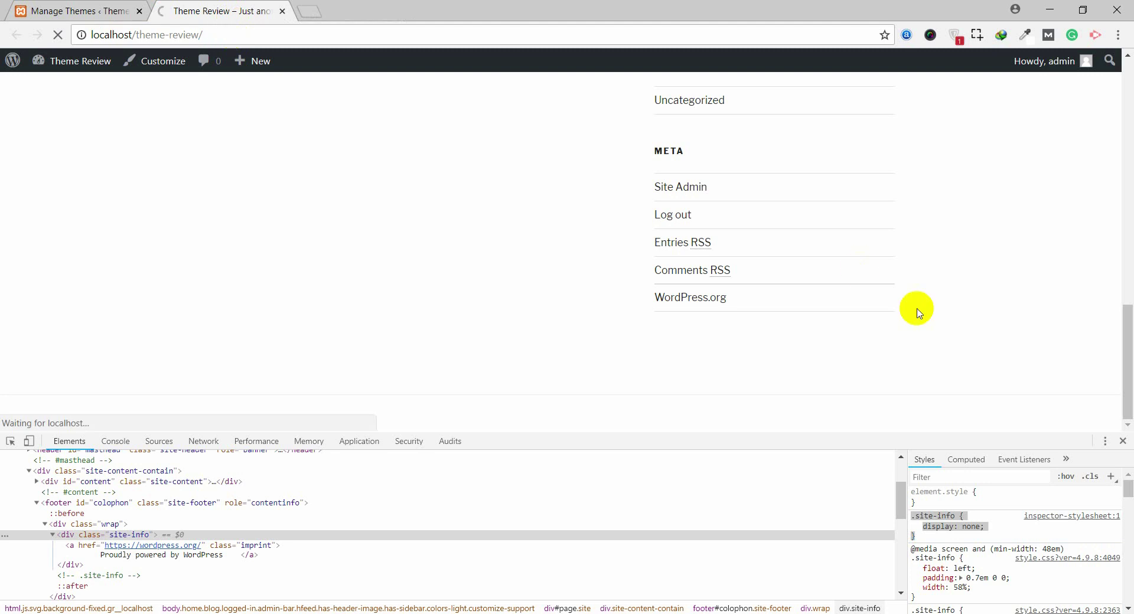
left_click(1124, 442)
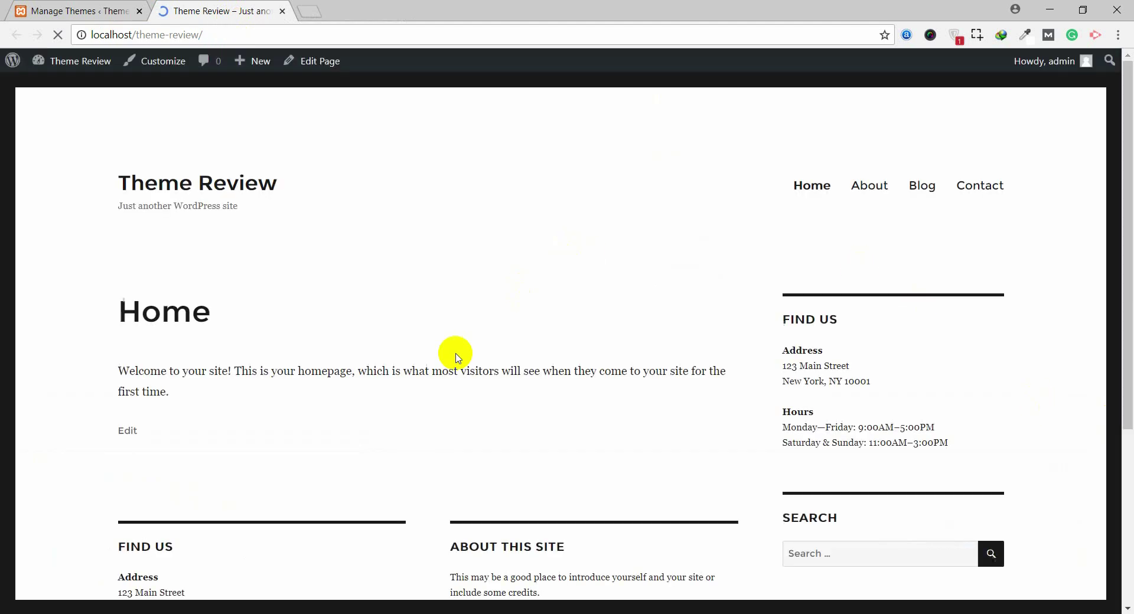
scroll(455, 357, "down", 5)
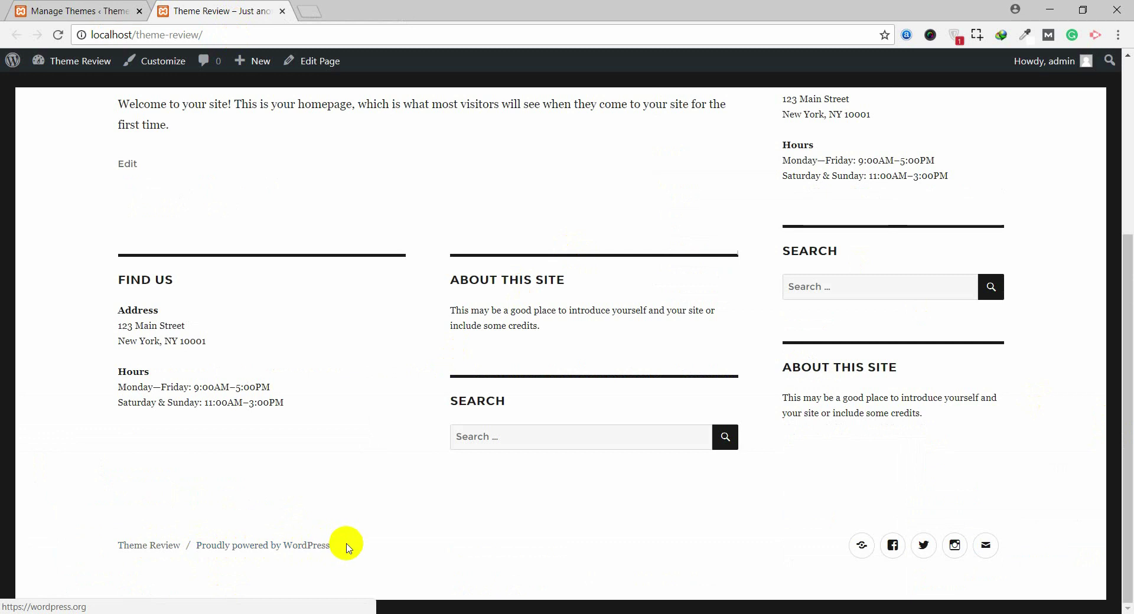
left_click_drag(343, 546, 97, 542)
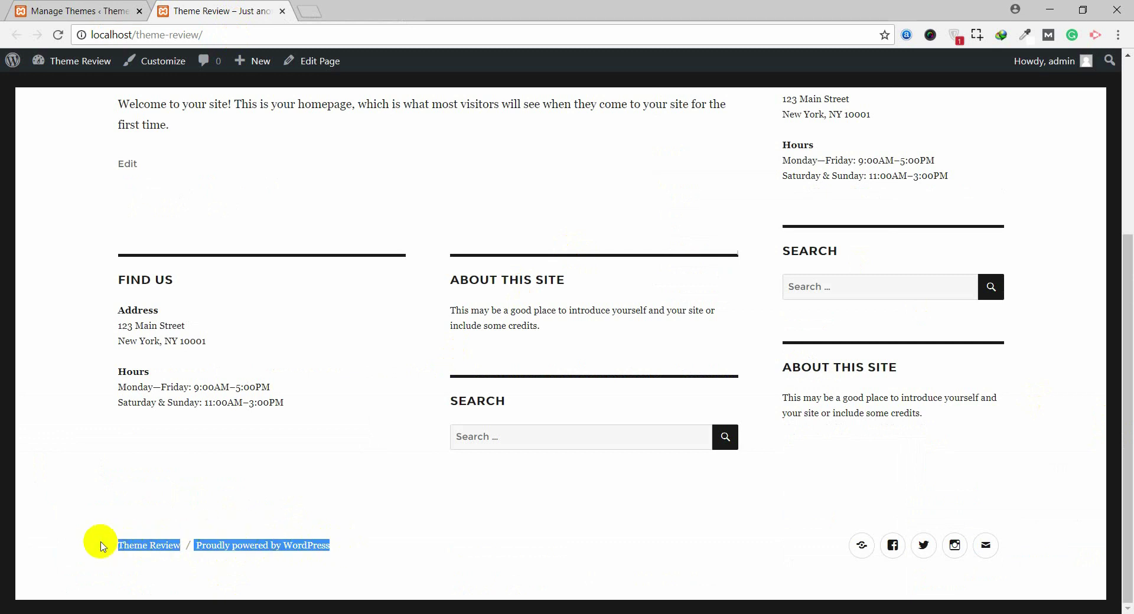
left_click(199, 500)
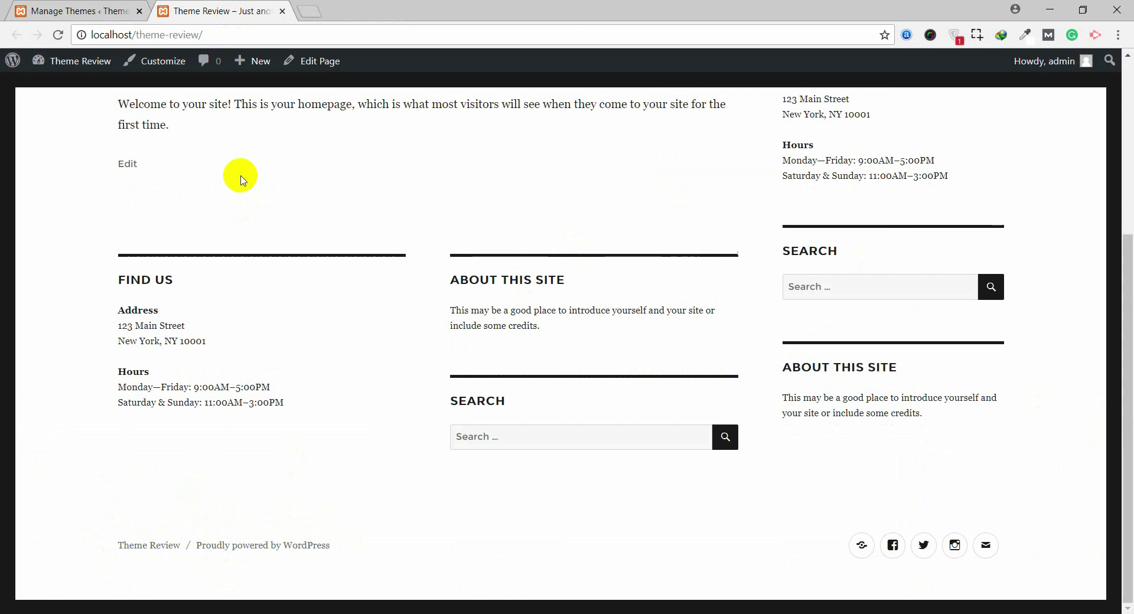
left_click(112, 10)
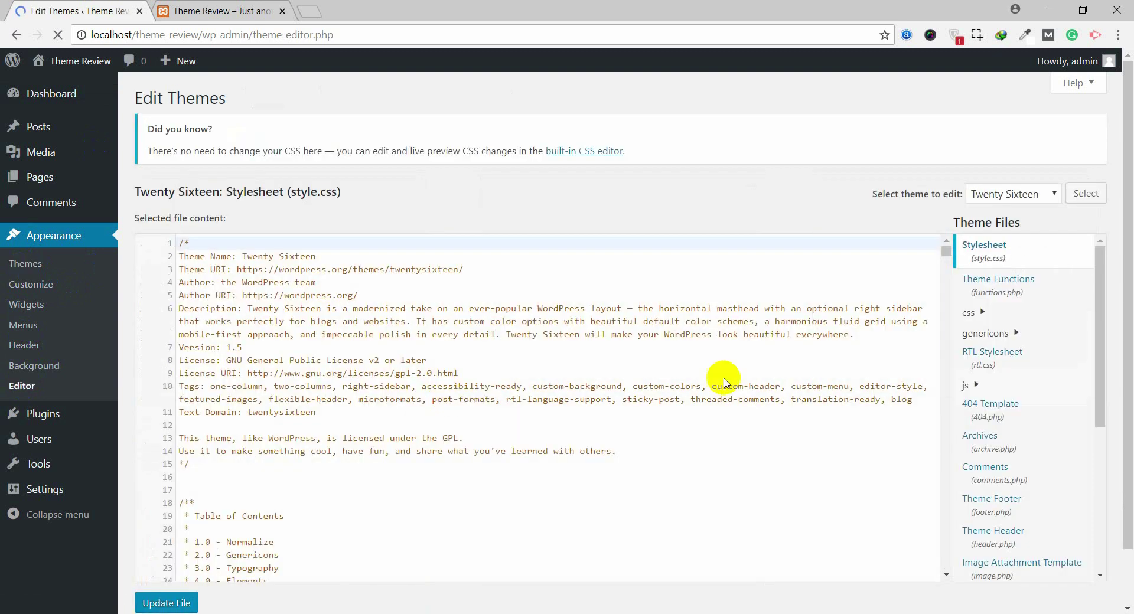
Expand template-parts in the Theme Files list and choose Theme Footer (footer.php)
scroll(1004, 396, "down", 5)
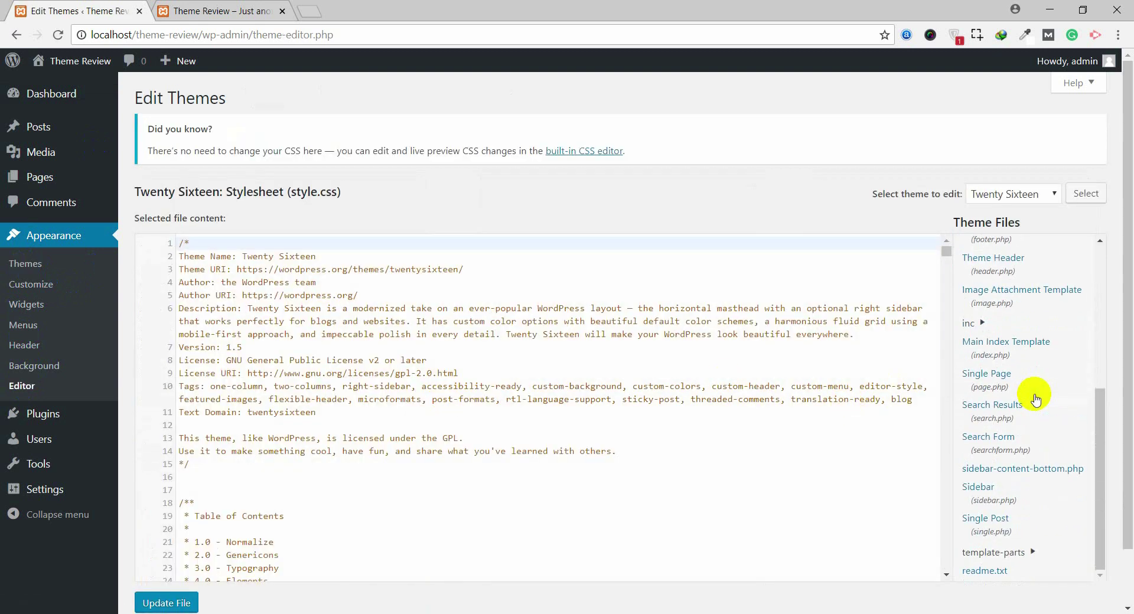
scroll(1016, 449, "down", 1)
left_click(1030, 513)
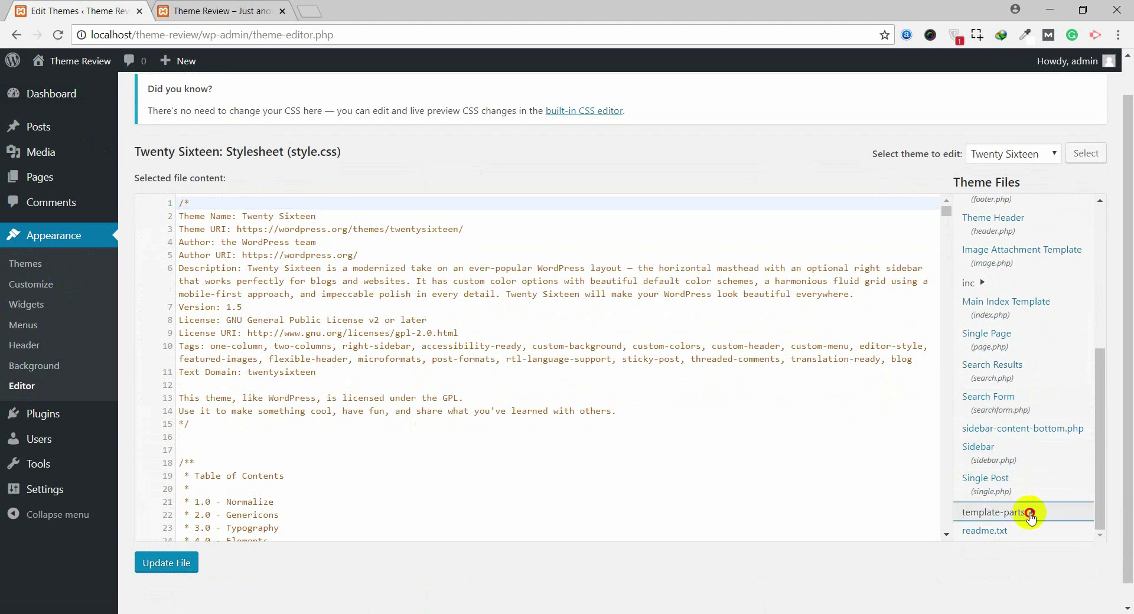
scroll(1030, 515, "down", 2)
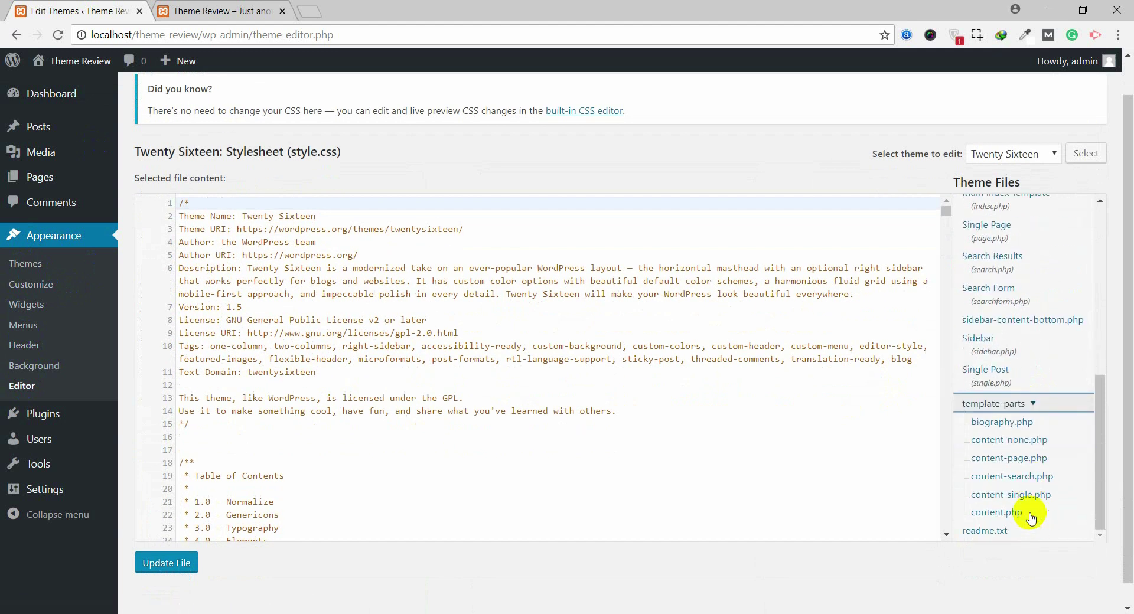
scroll(1030, 514, "up", 4)
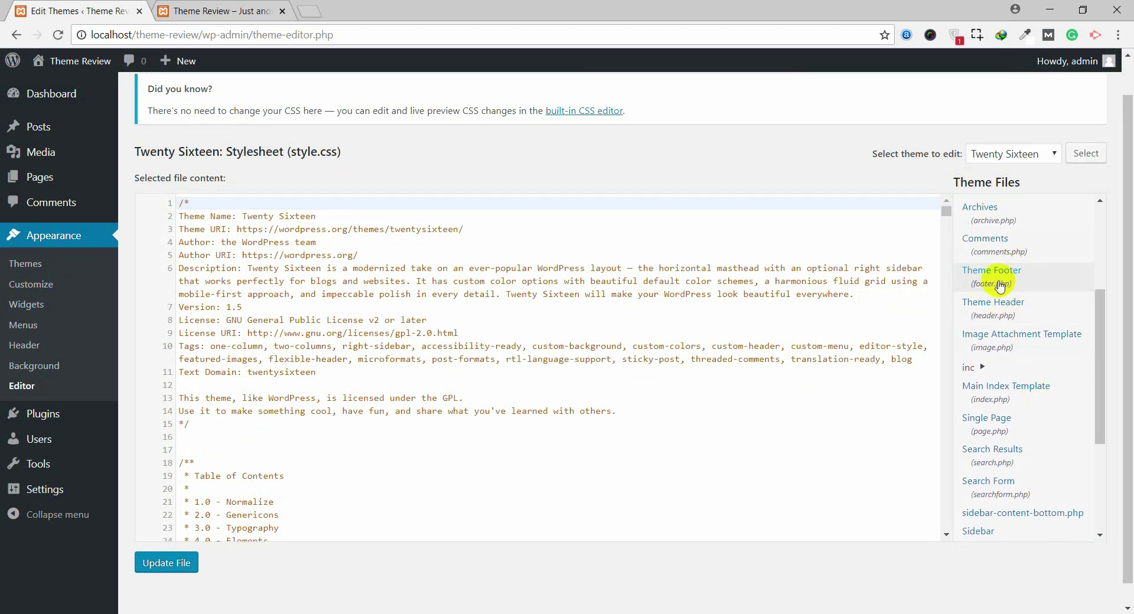
left_click(1038, 286)
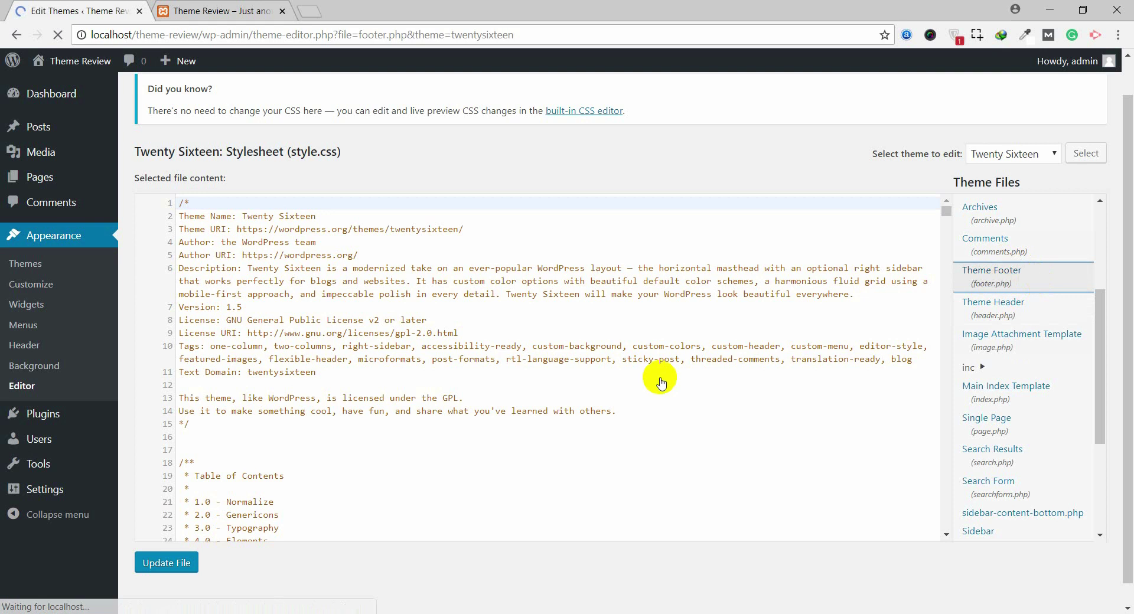
Remove the credit link on footer.php lines 60–62 plus the blank line, and update the file
scroll(661, 378, "down", 10)
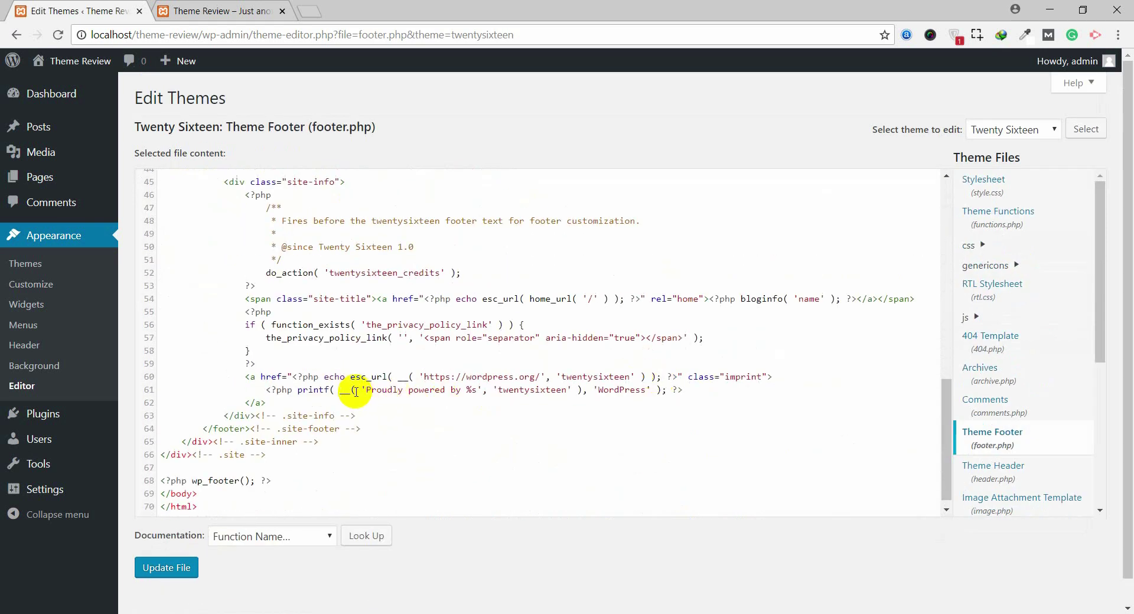
left_click_drag(245, 377, 272, 402)
key("ctrl+c")
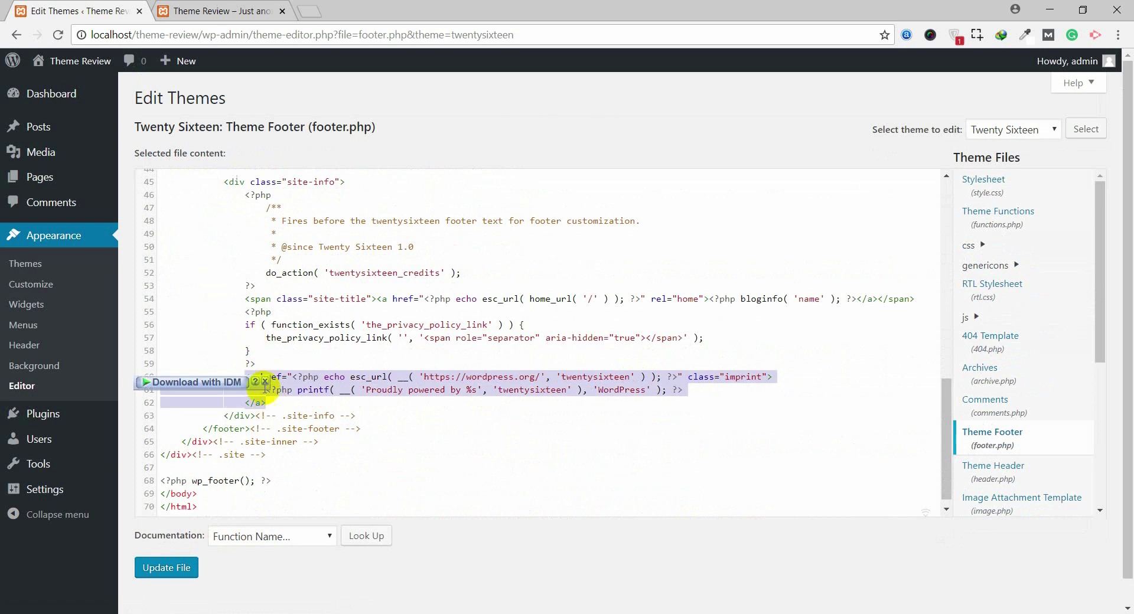
left_click(266, 381)
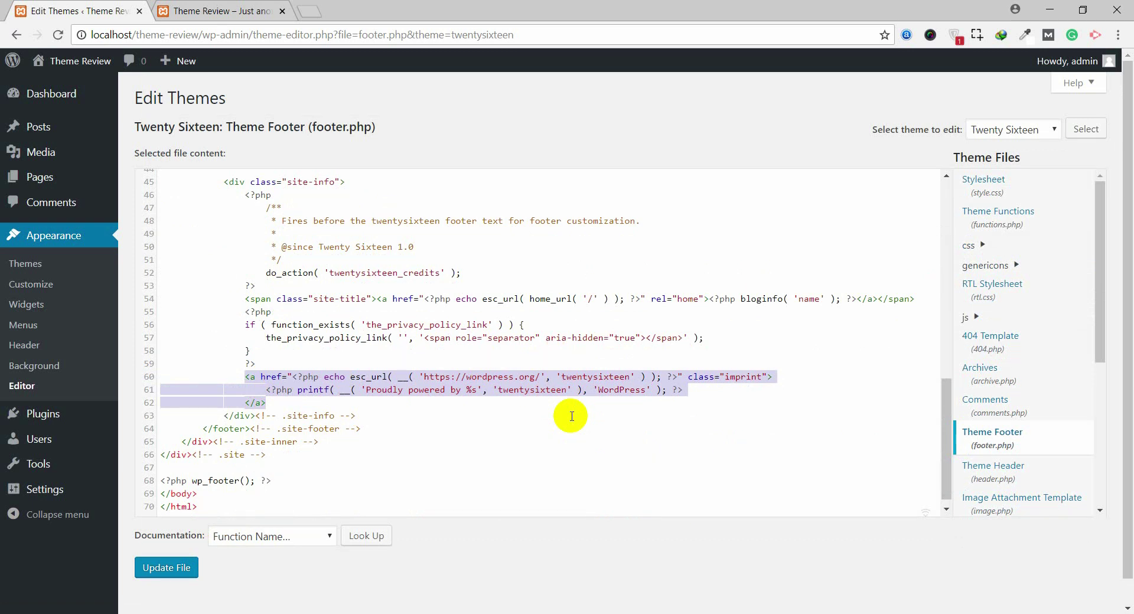
key("BackSpace")
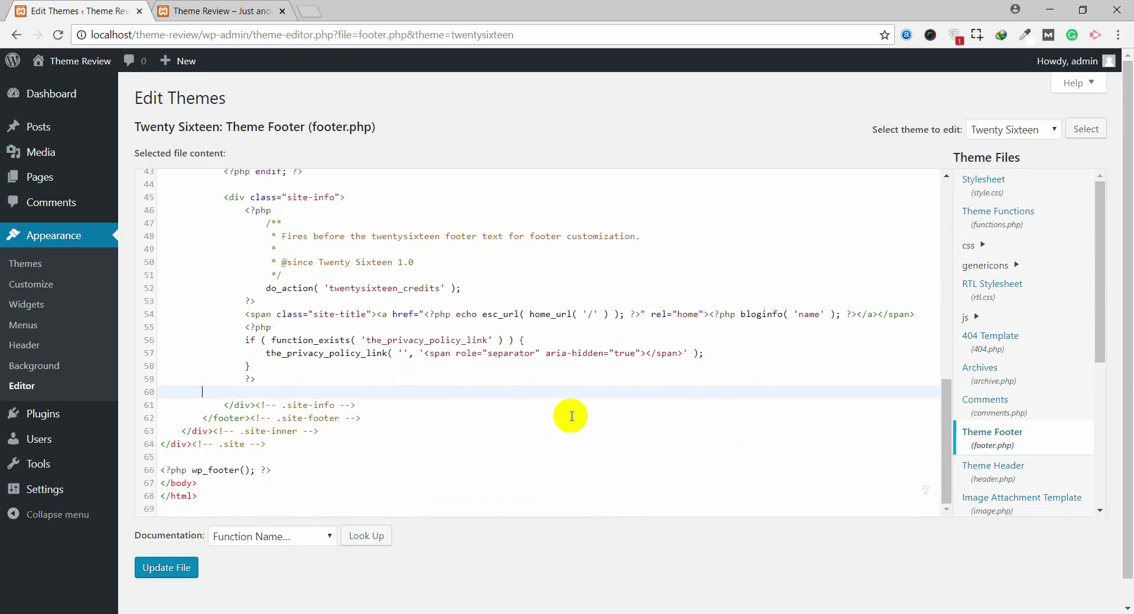
key("BackSpace")
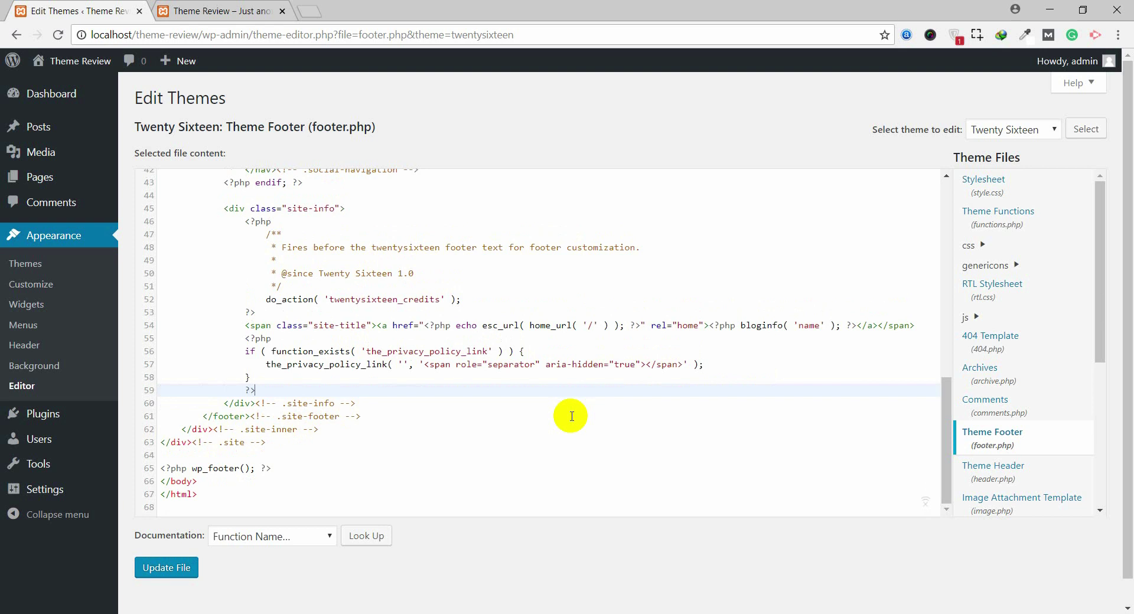
left_click(191, 567)
left_click(248, 10)
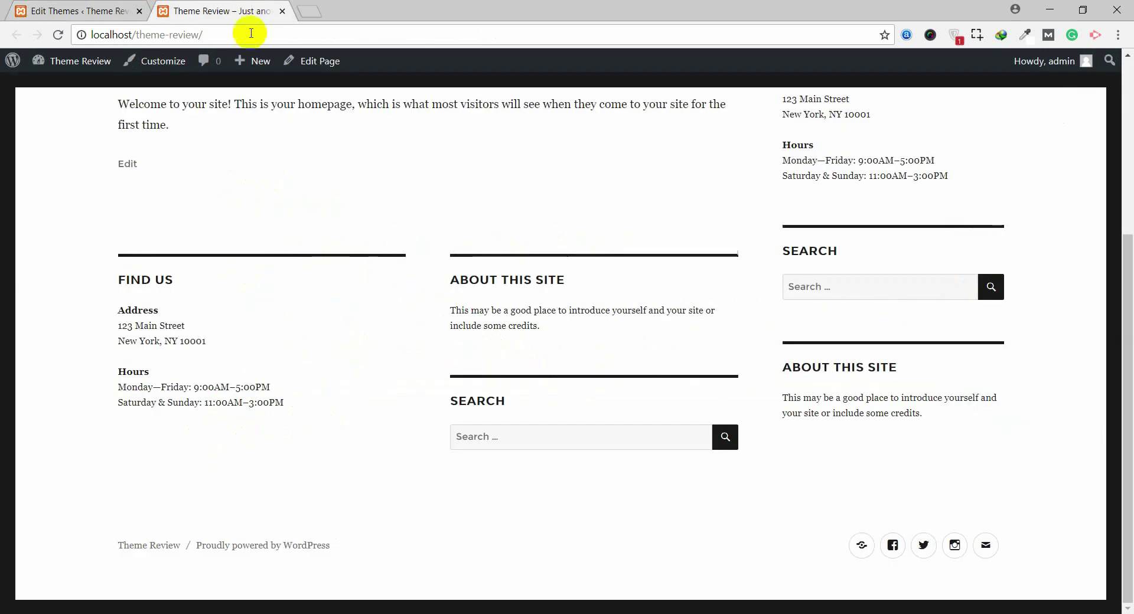
Confirm the credit is gone, paste the link back after line 59, update footer.php, and reload
left_click(254, 41)
key("Return")
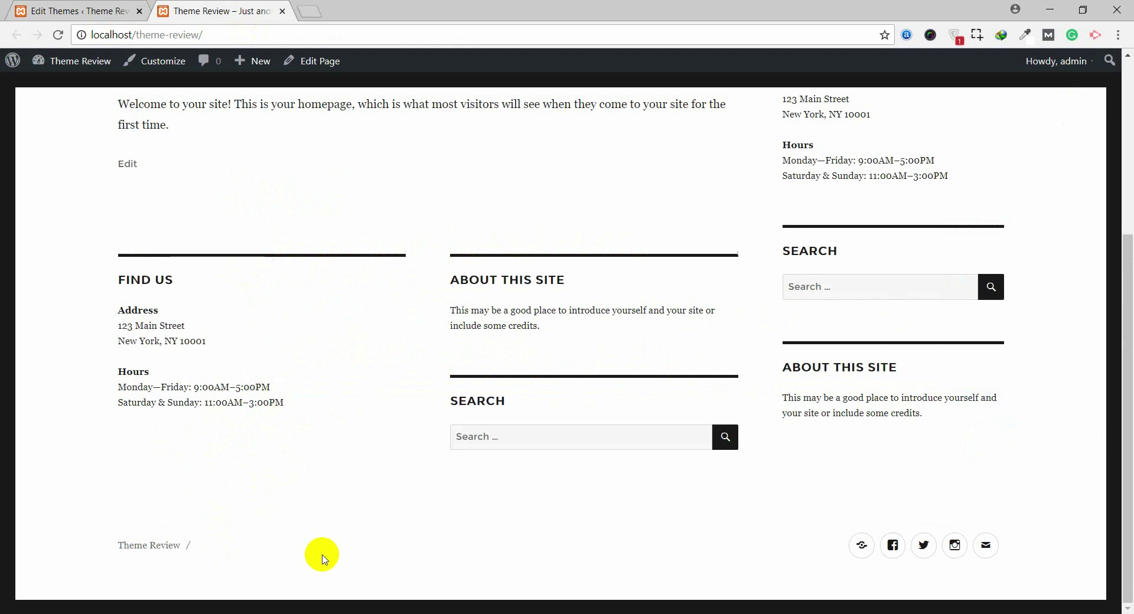
left_click(97, 5)
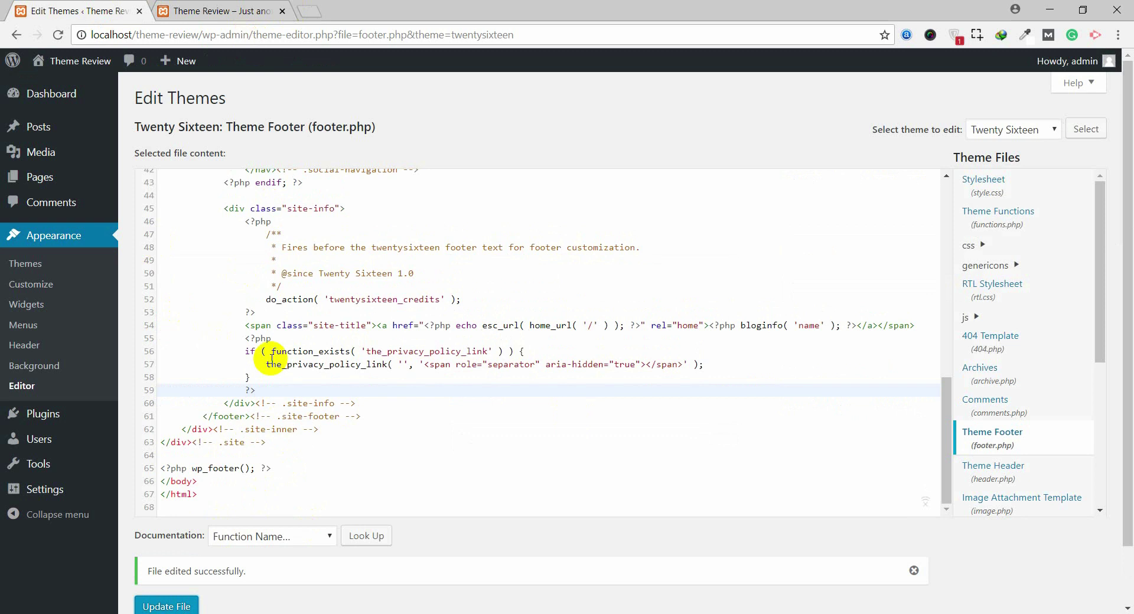
left_click(267, 402)
left_click(281, 390)
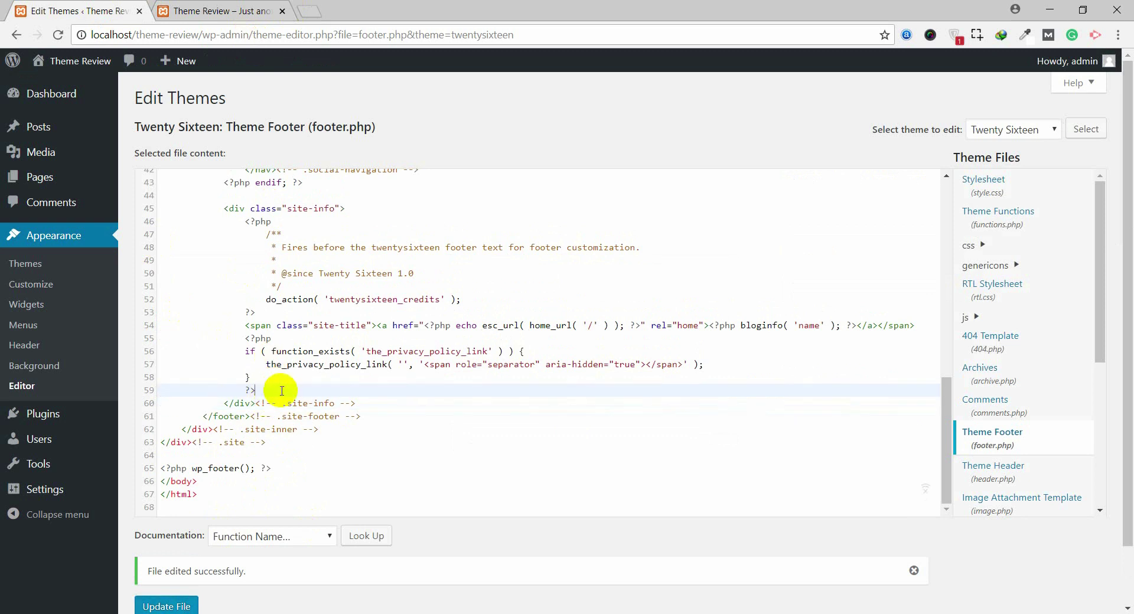
key("ctrl+v")
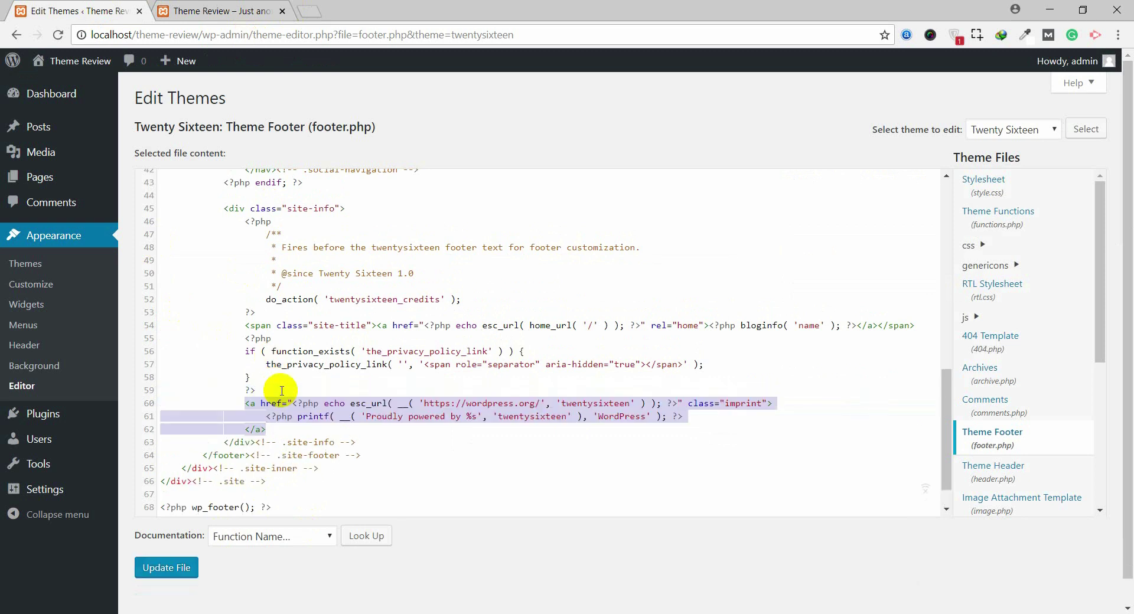
left_click(175, 574)
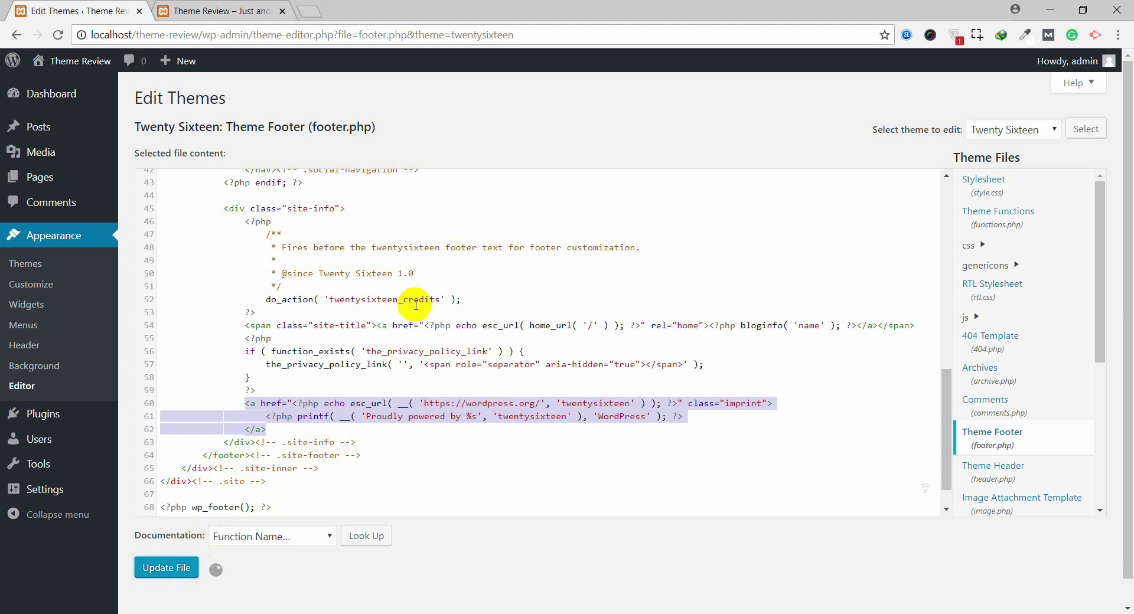
left_click(232, 7)
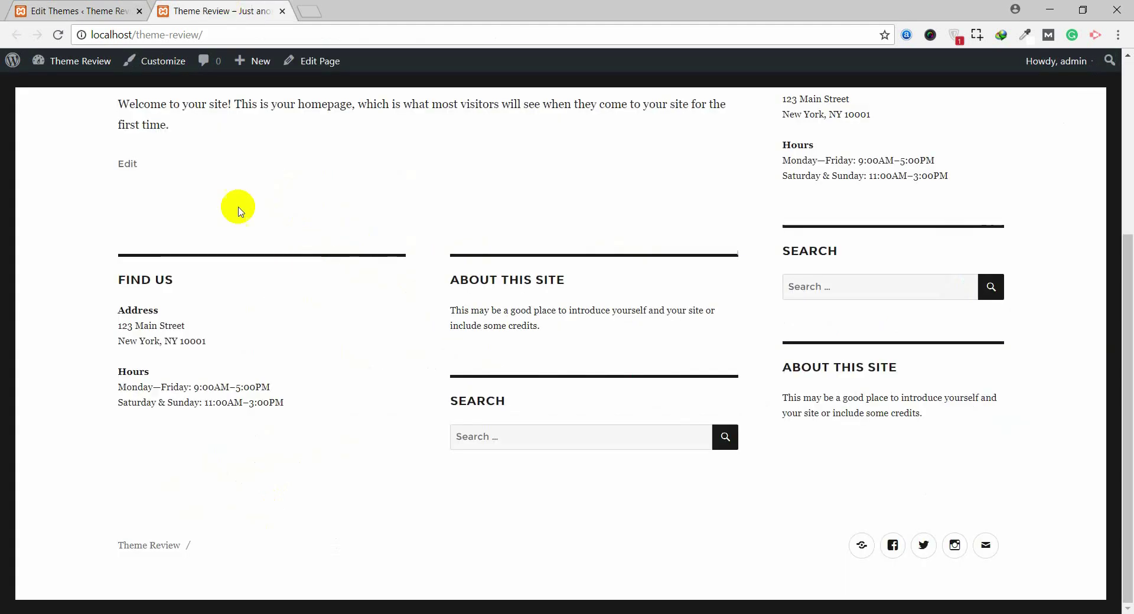
left_click(58, 35)
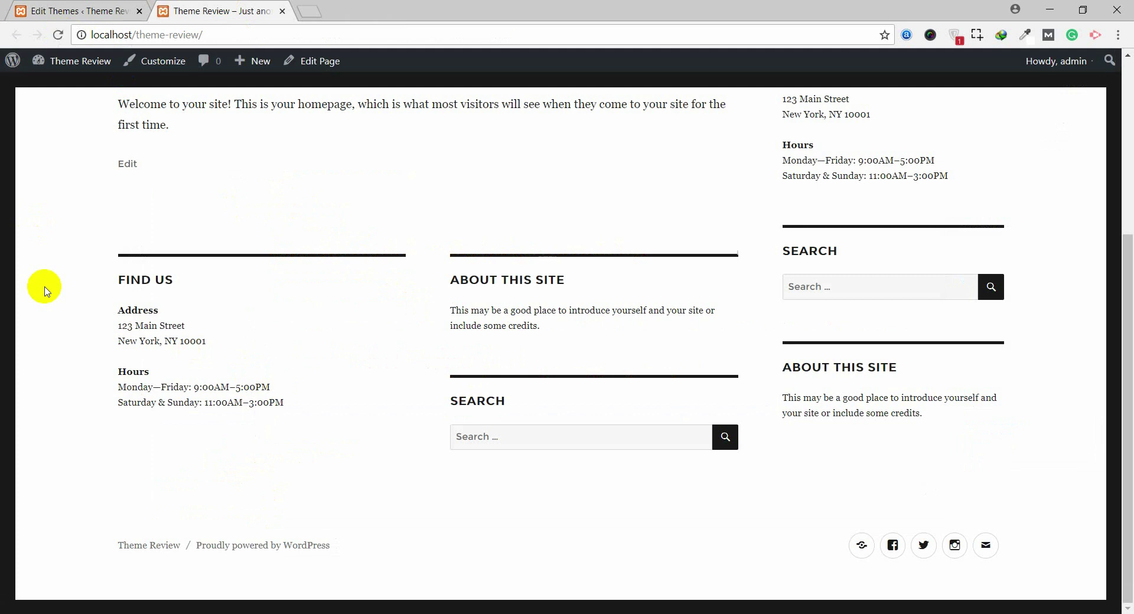
Inspect the credit, select div.site-info, and add a new .site-info { display: none; } style rule
right_click(258, 544)
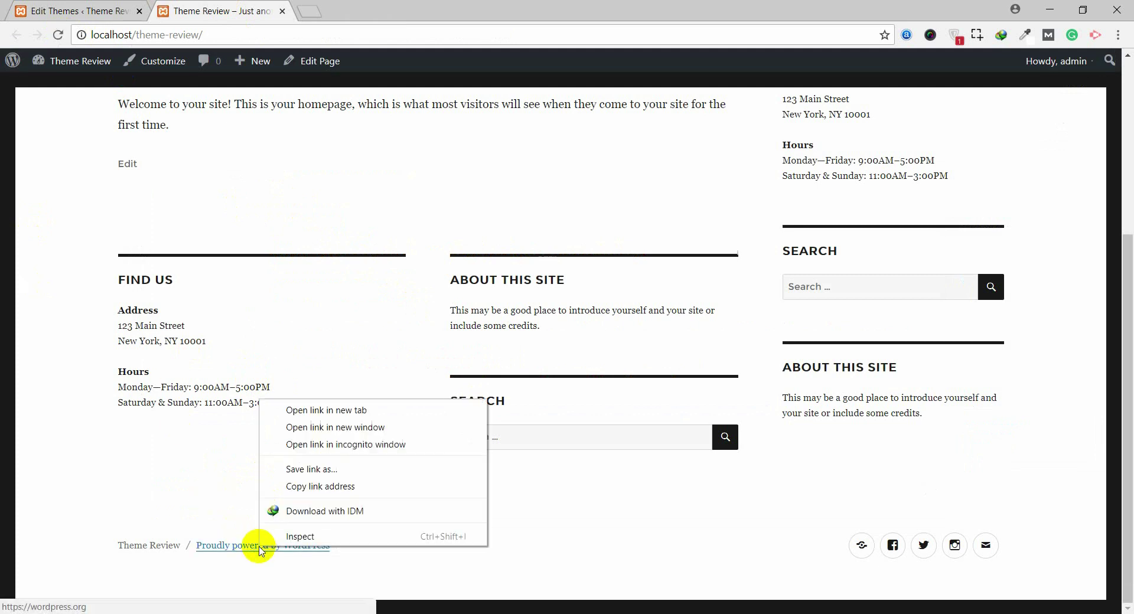
left_click(332, 538)
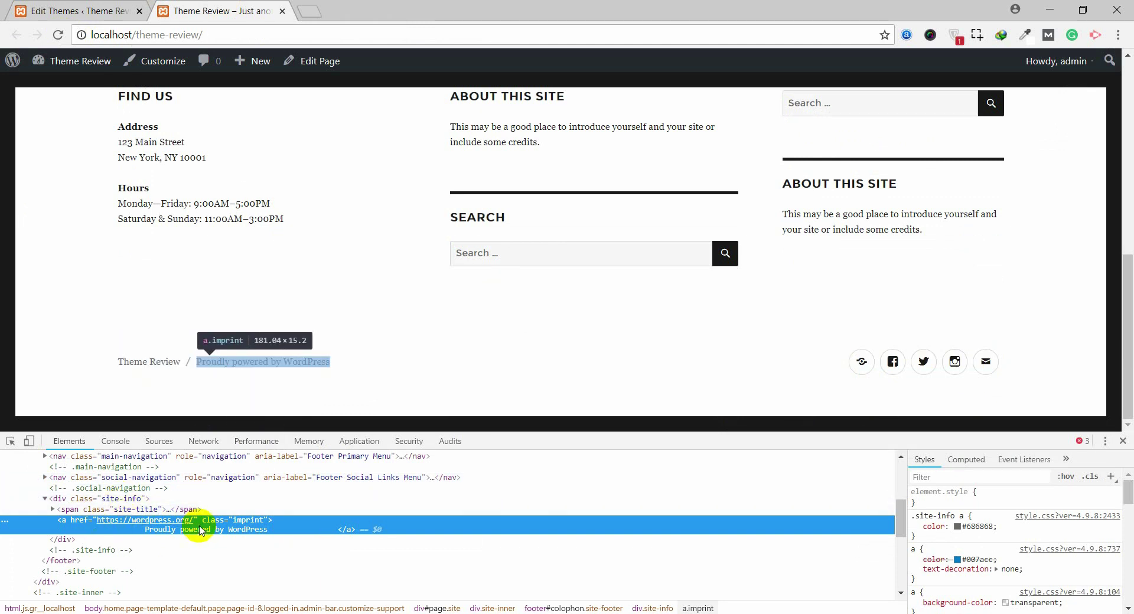
left_click(122, 499)
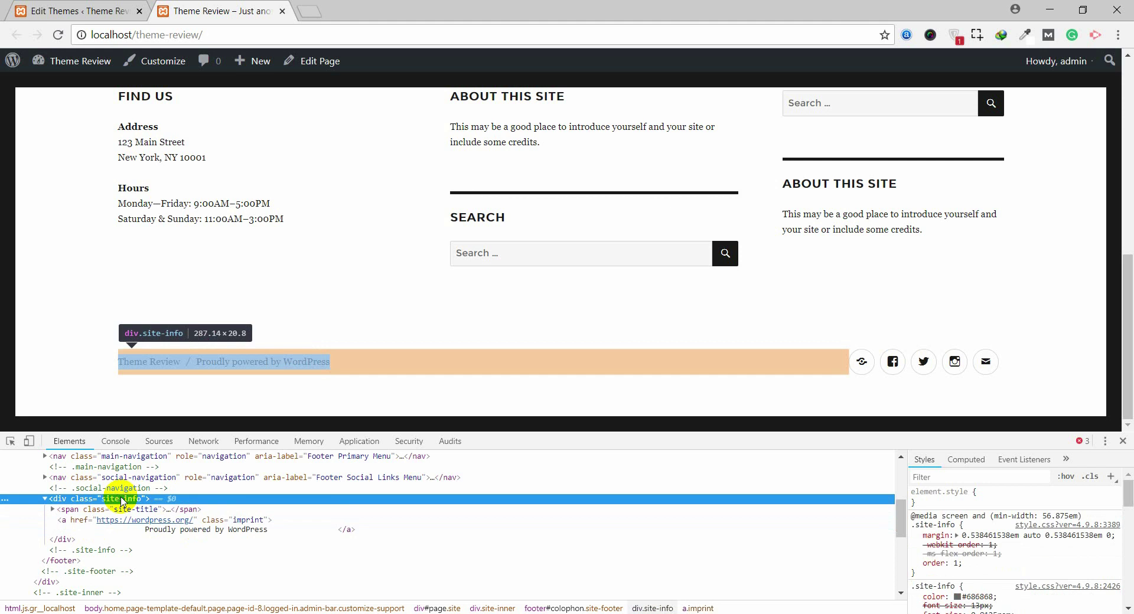
double_click(122, 500)
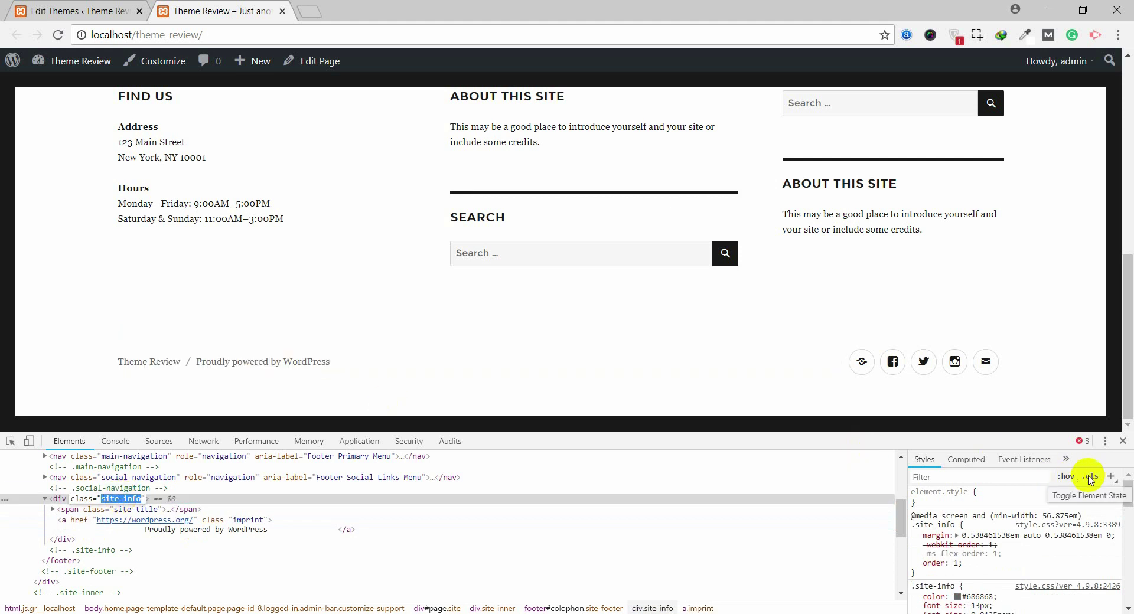
left_click(1122, 478)
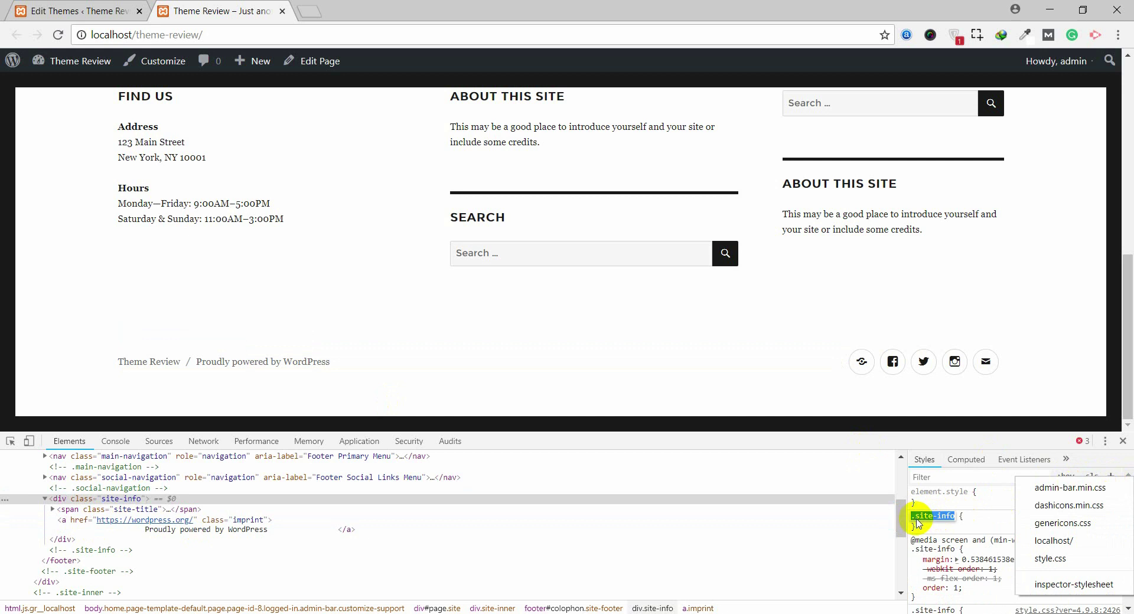
left_click(979, 518)
type("d")
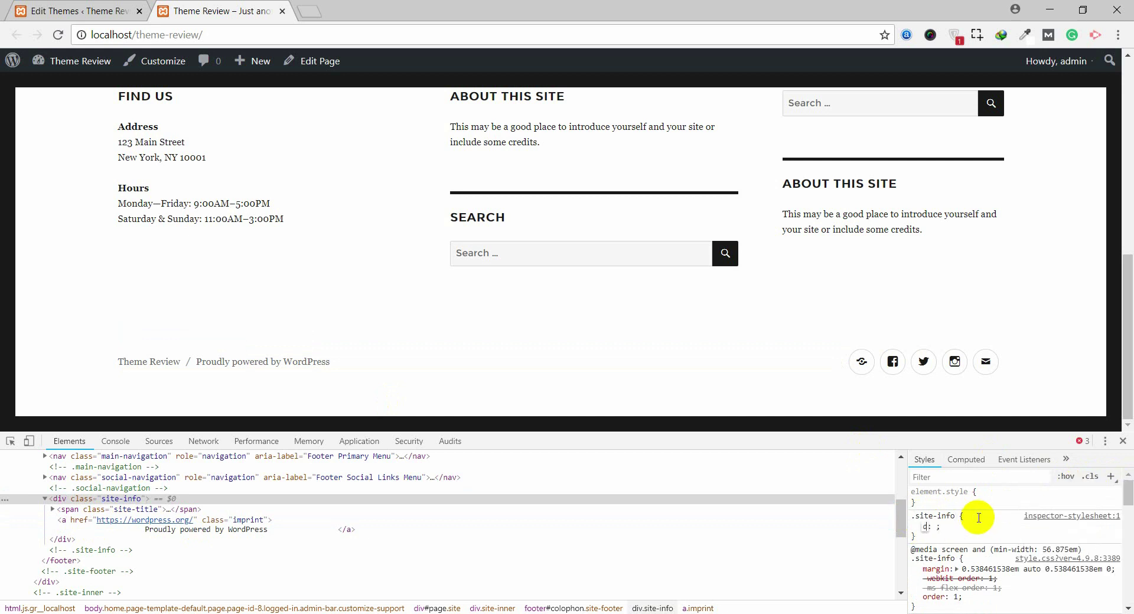
type("i")
key("Tab")
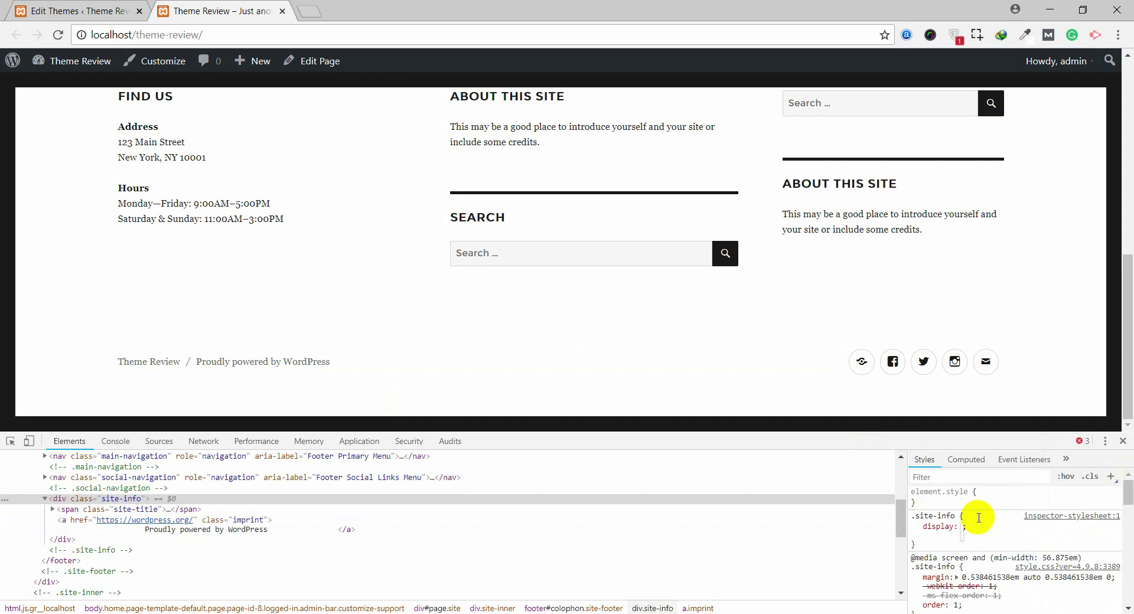
key("Return")
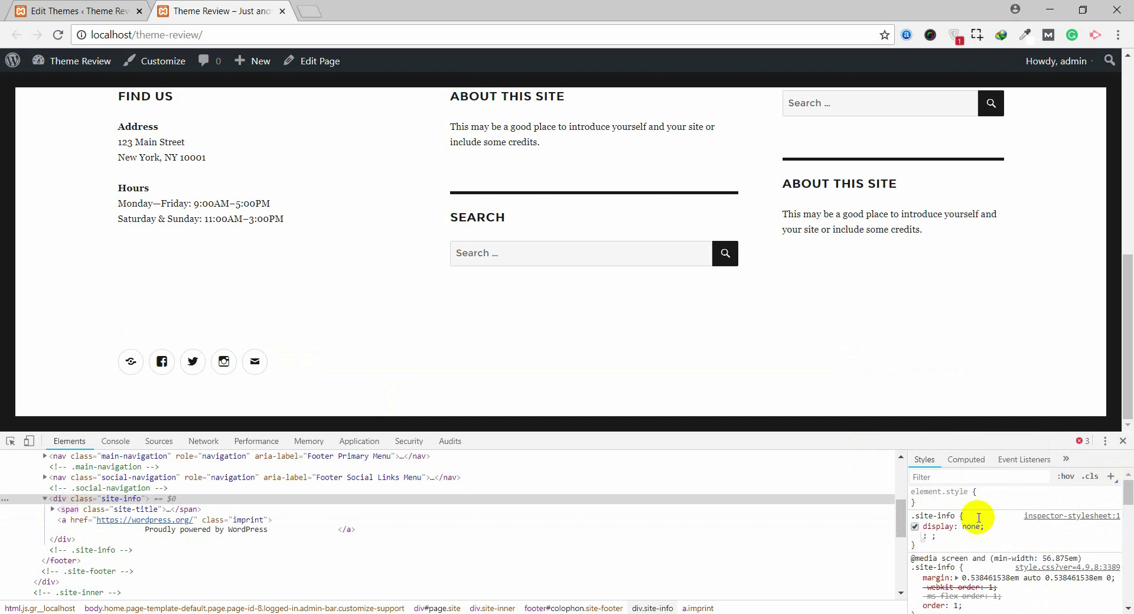
left_click(949, 541)
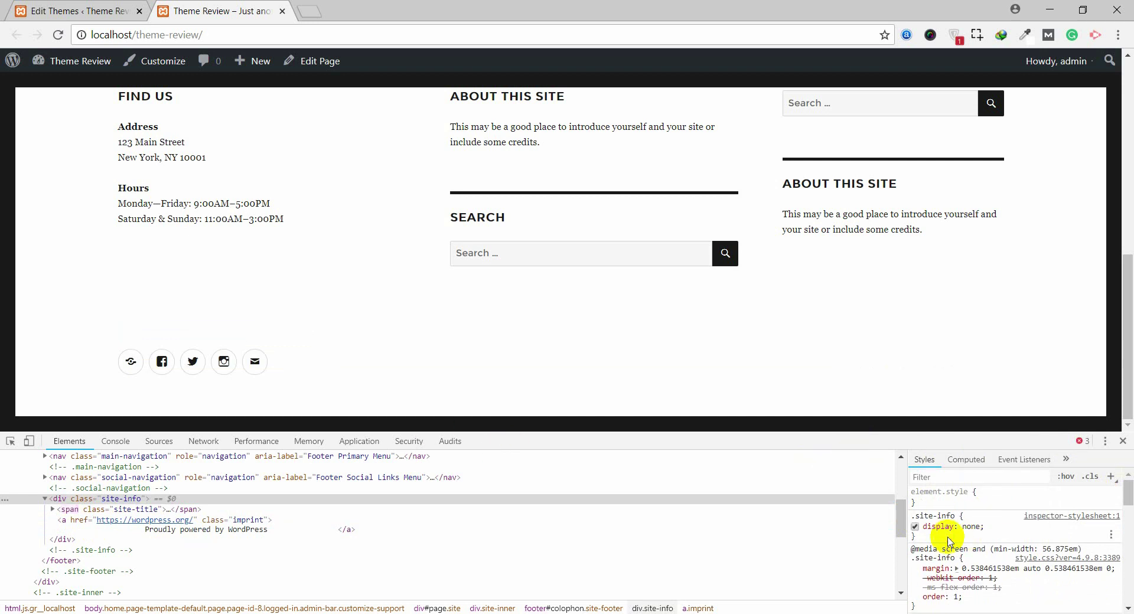